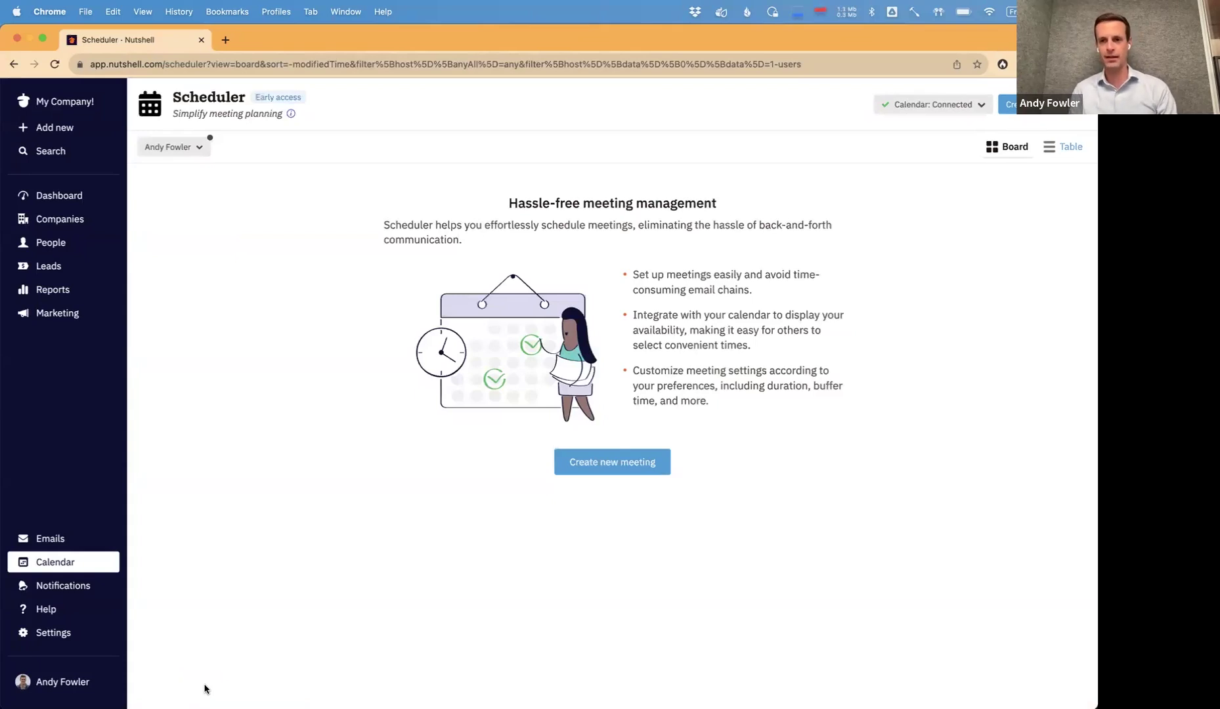
# Check the connected calendar's details and create a new meeting named "30-minute discovery Zoom call"
pyautogui.click(884, 105)
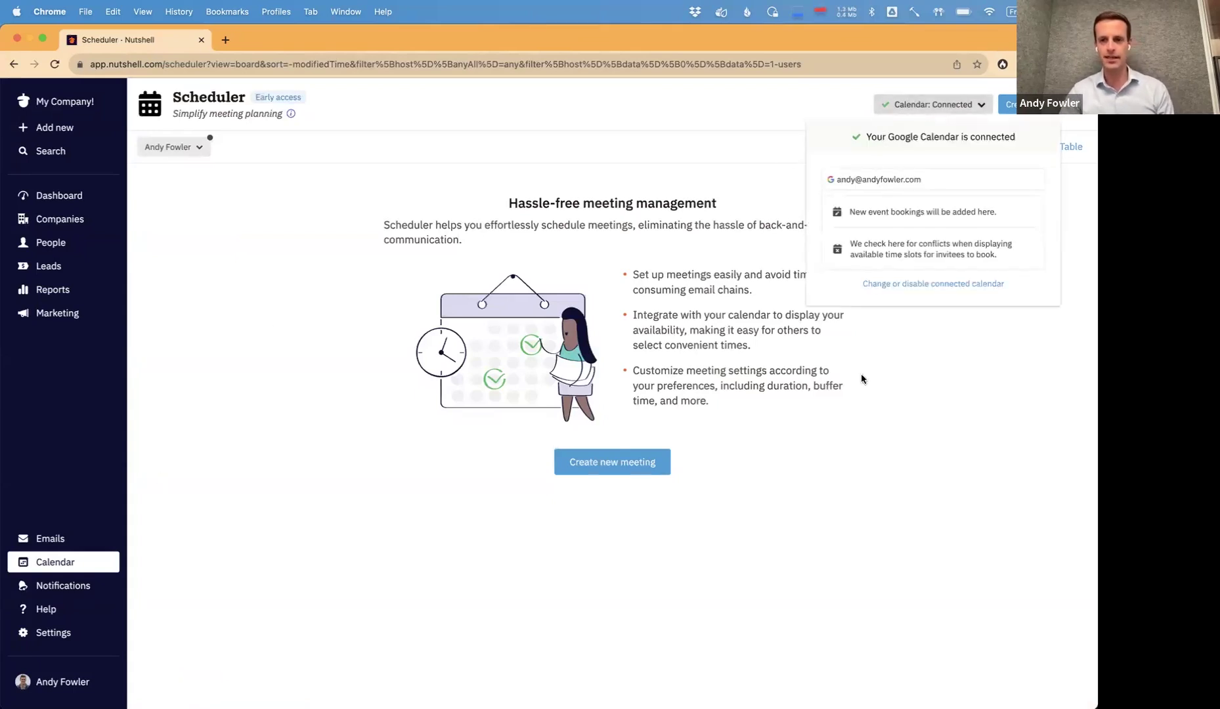
pyautogui.click(861, 407)
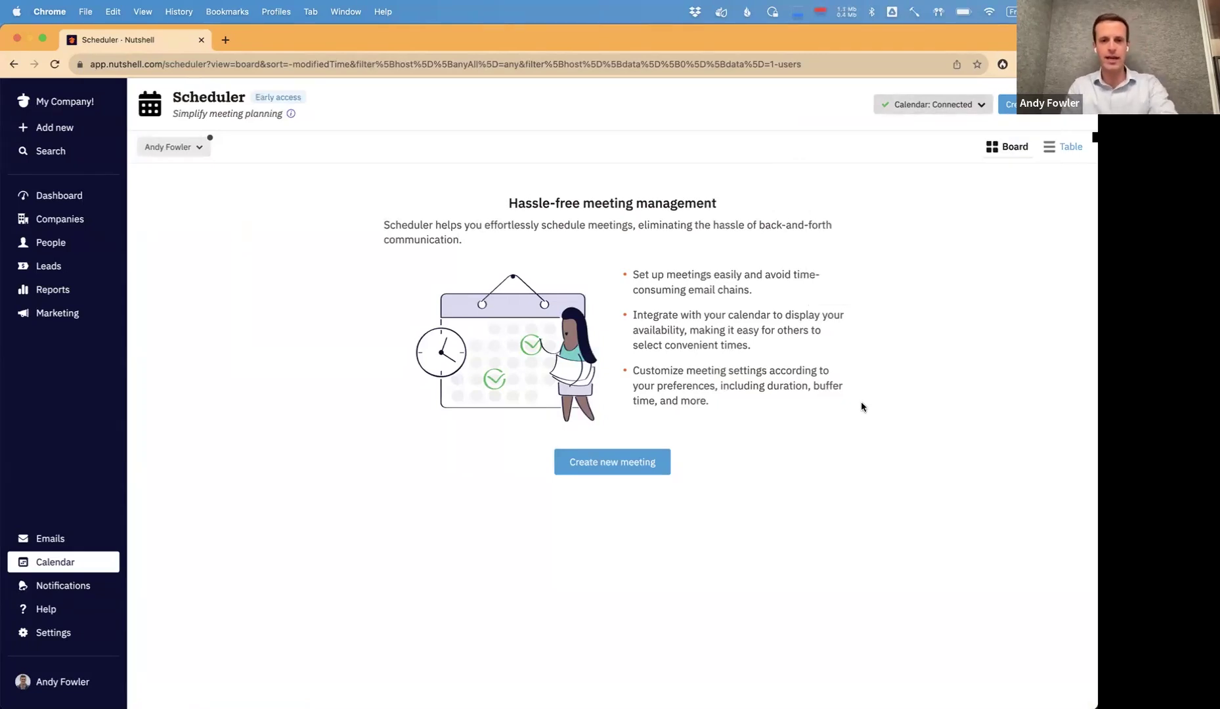
pyautogui.click(642, 466)
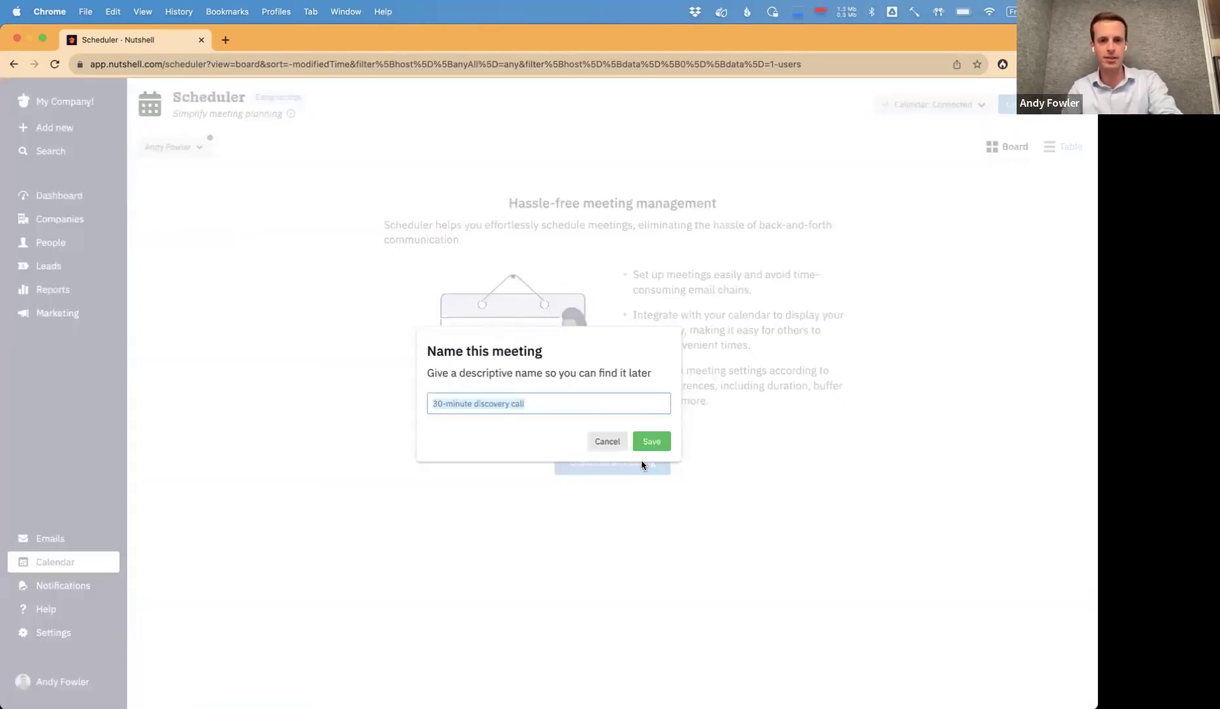
pyautogui.write('30-mi')
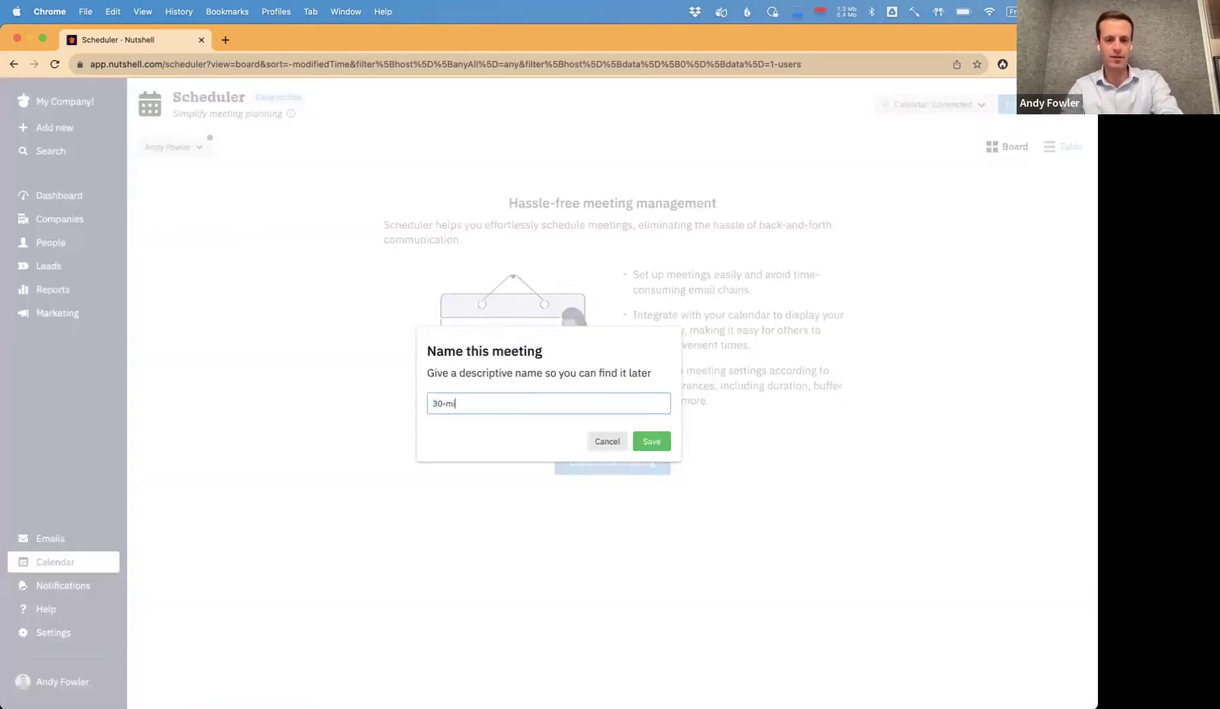
pyautogui.write('nute di')
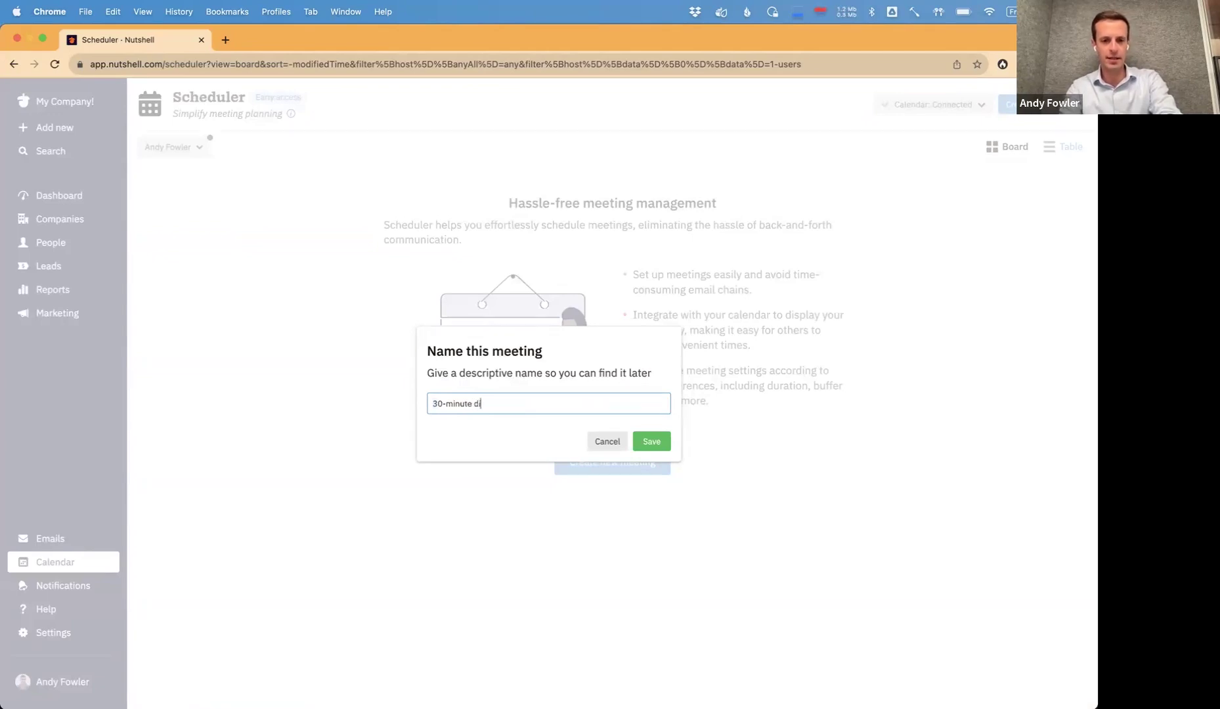
pyautogui.write('scovery Z')
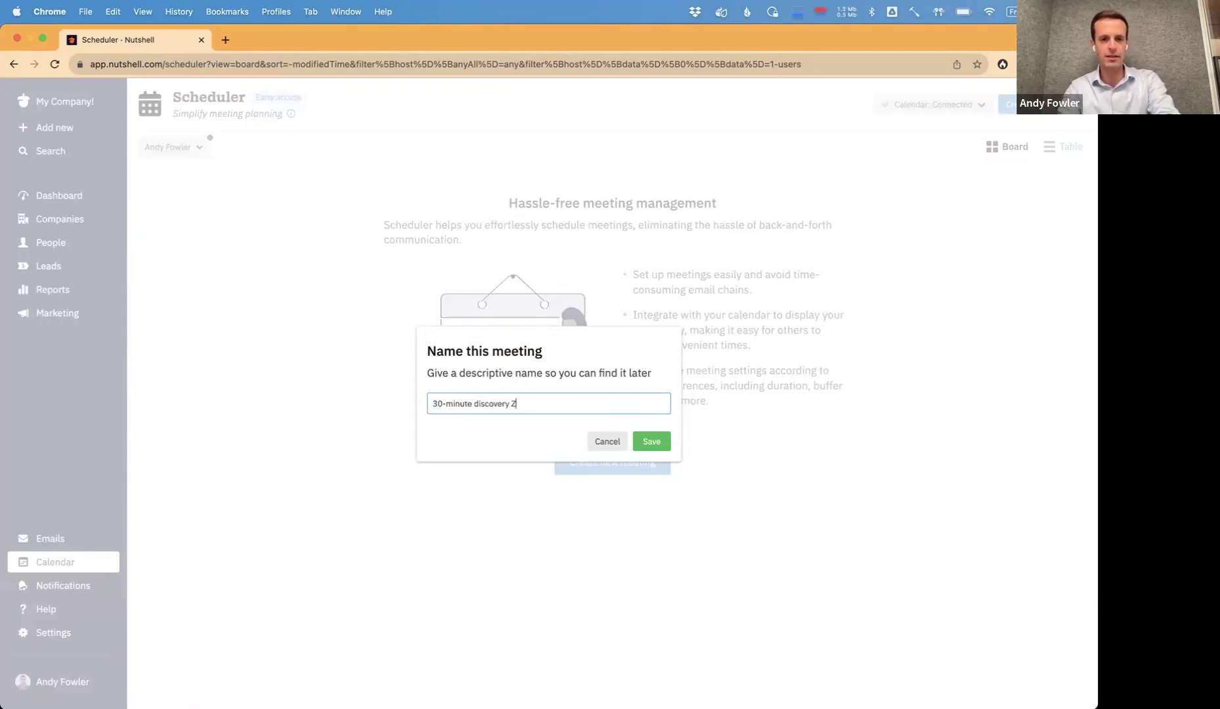
pyautogui.write('oom call')
pyautogui.press('Return')
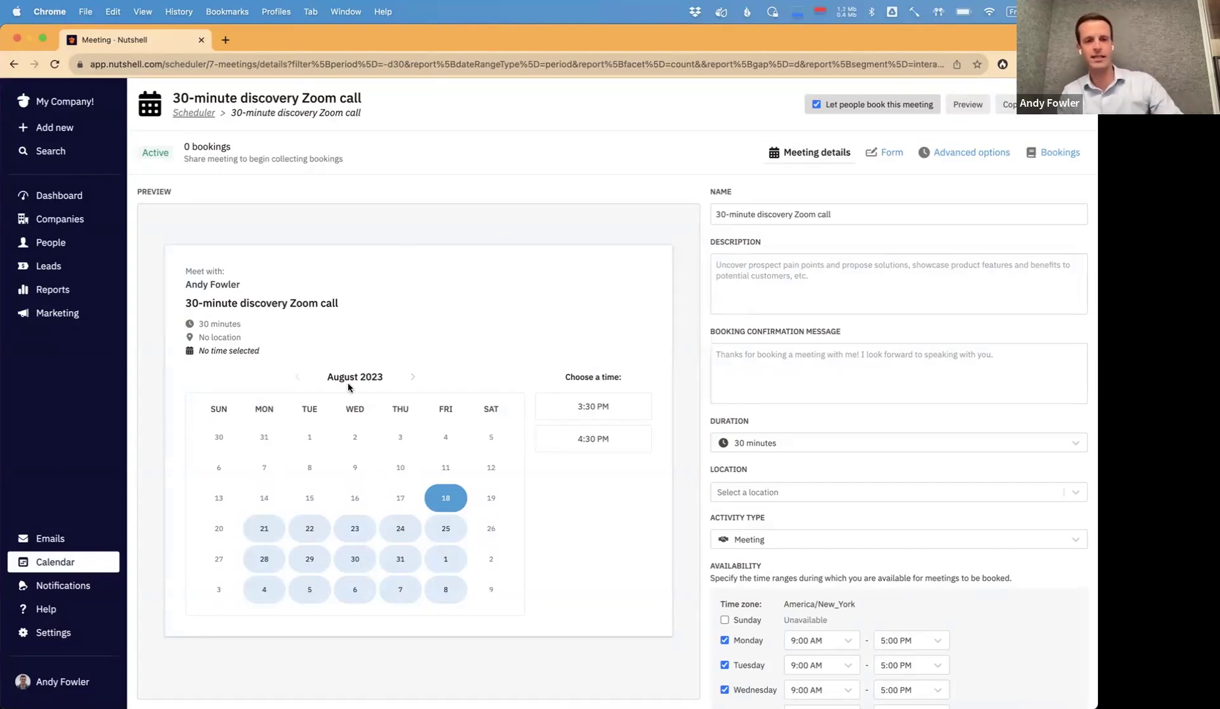
# Enter a meeting description inviting people to meet with the host, by first name, "to learn about Nutshell!"
pyautogui.click(739, 278)
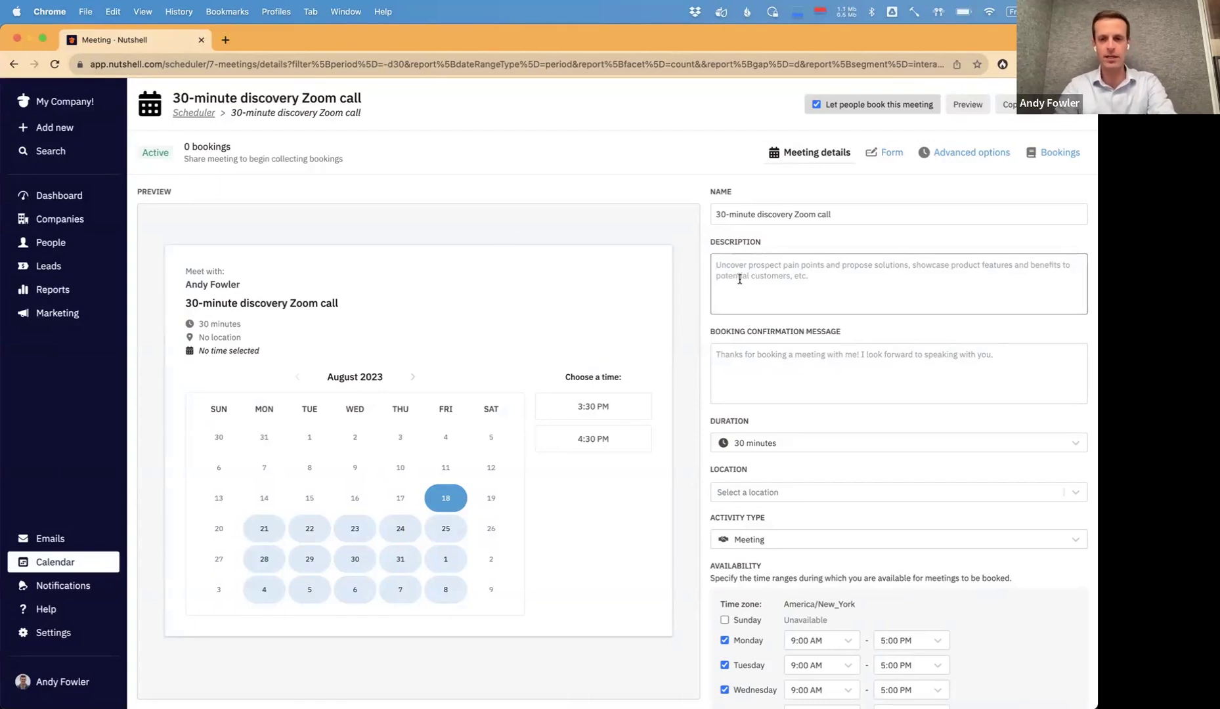
pyautogui.write('Meet with Andy to learn about Nutshell!')
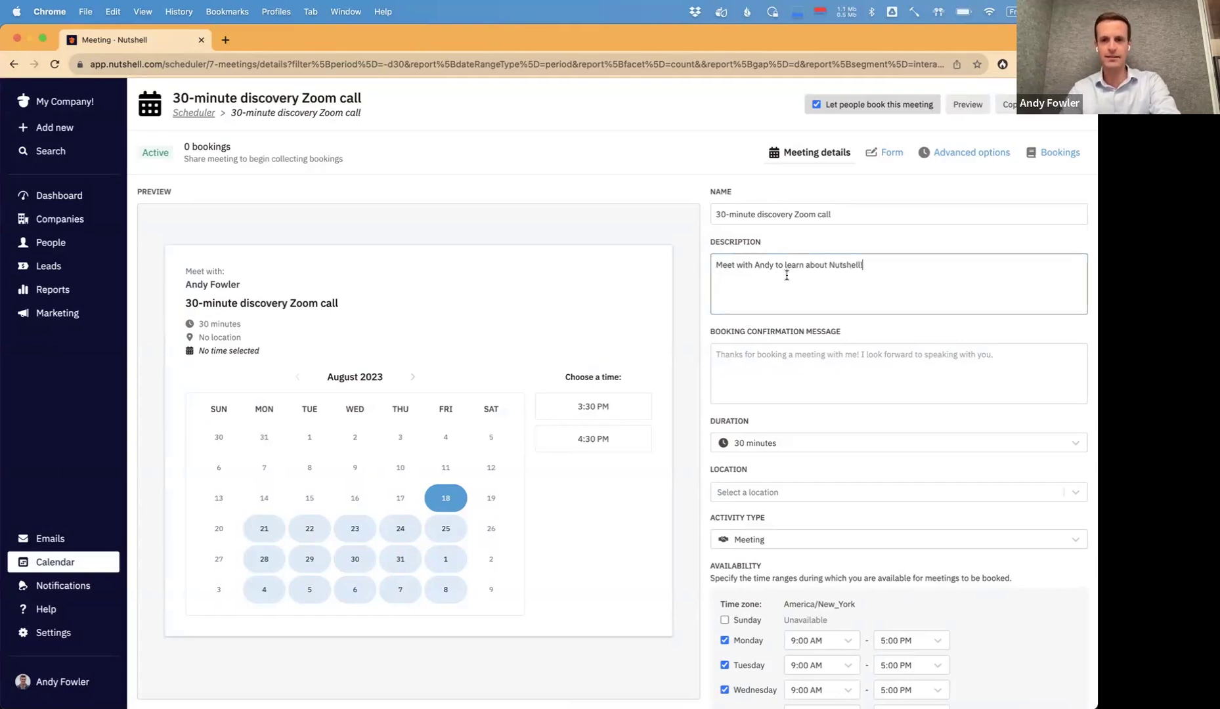
pyautogui.press('Tab')
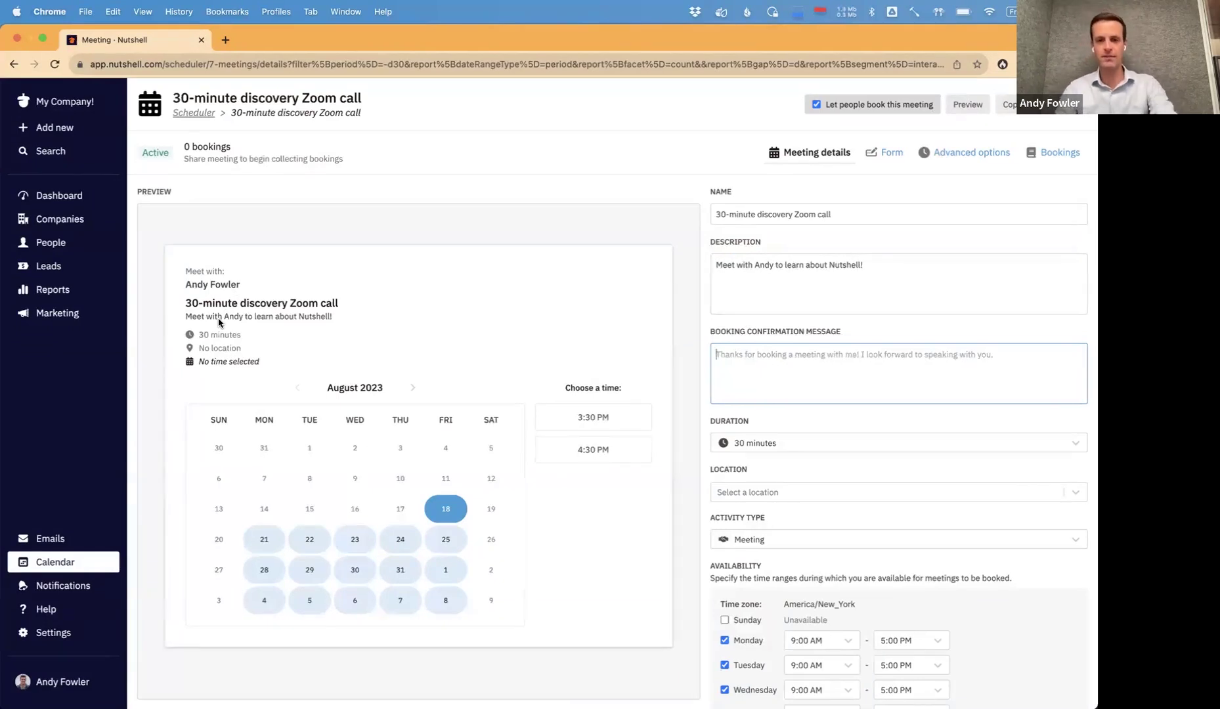
# Write the booking confirmation message "Thanks for booking with me, see you on Zoom soon!"
pyautogui.write('Thank')
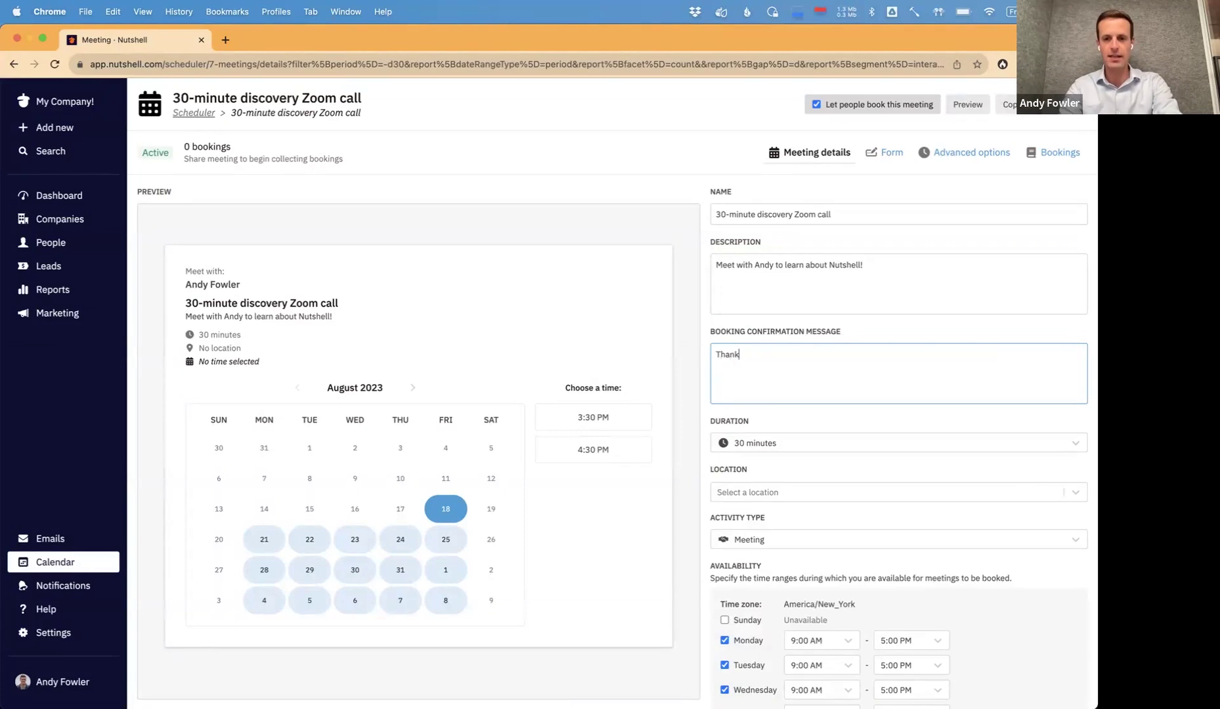
pyautogui.write('s for booking with me,')
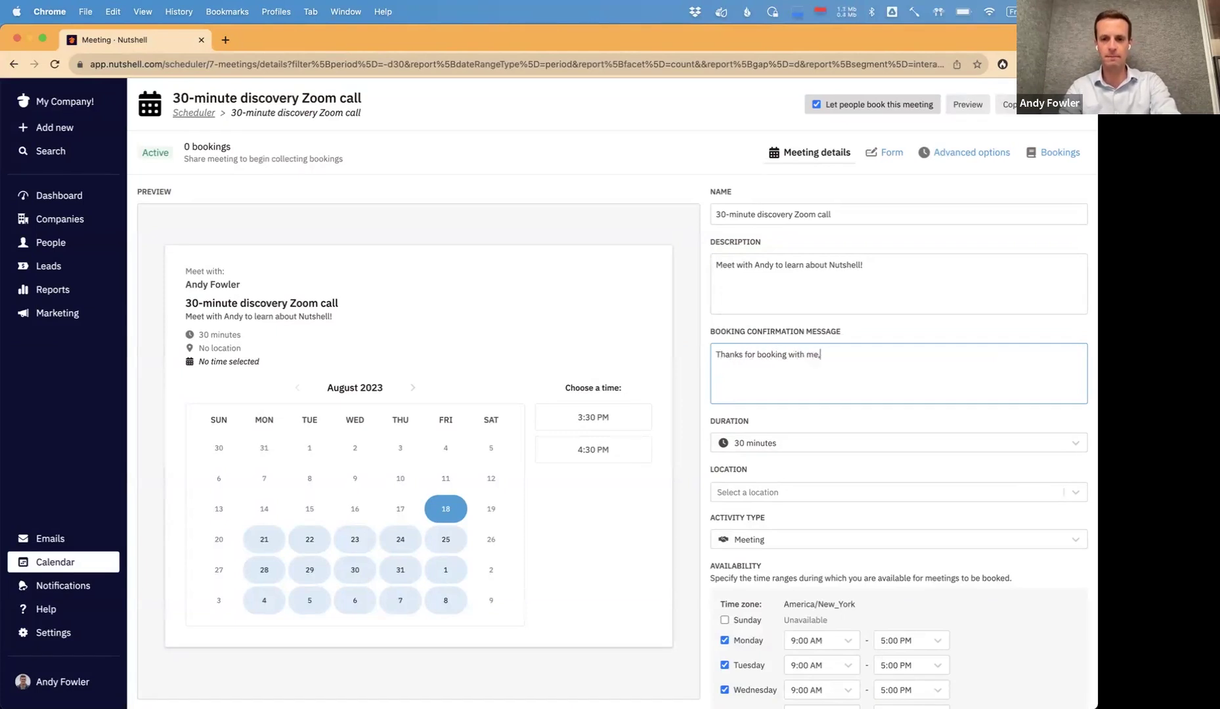
pyautogui.write(' see you on ZOom')
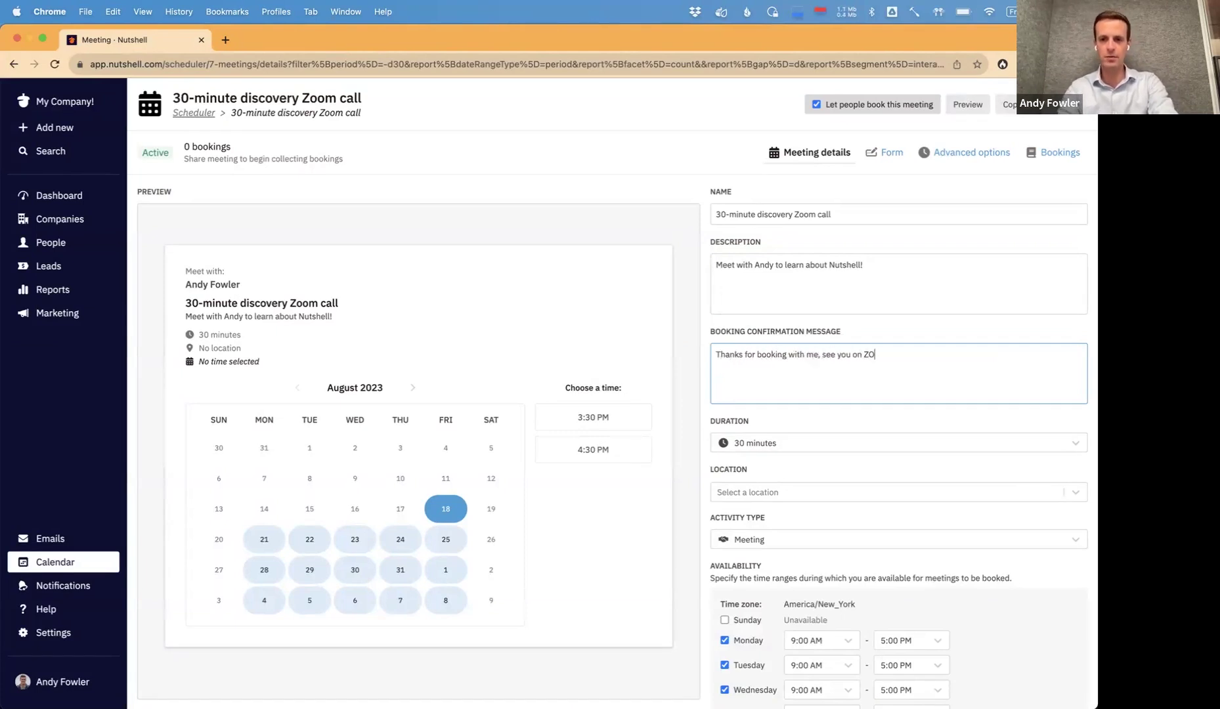
pyautogui.press('BackSpace')
pyautogui.press('BackSpace')
pyautogui.press('BackSpace')
pyautogui.write('oom son!')
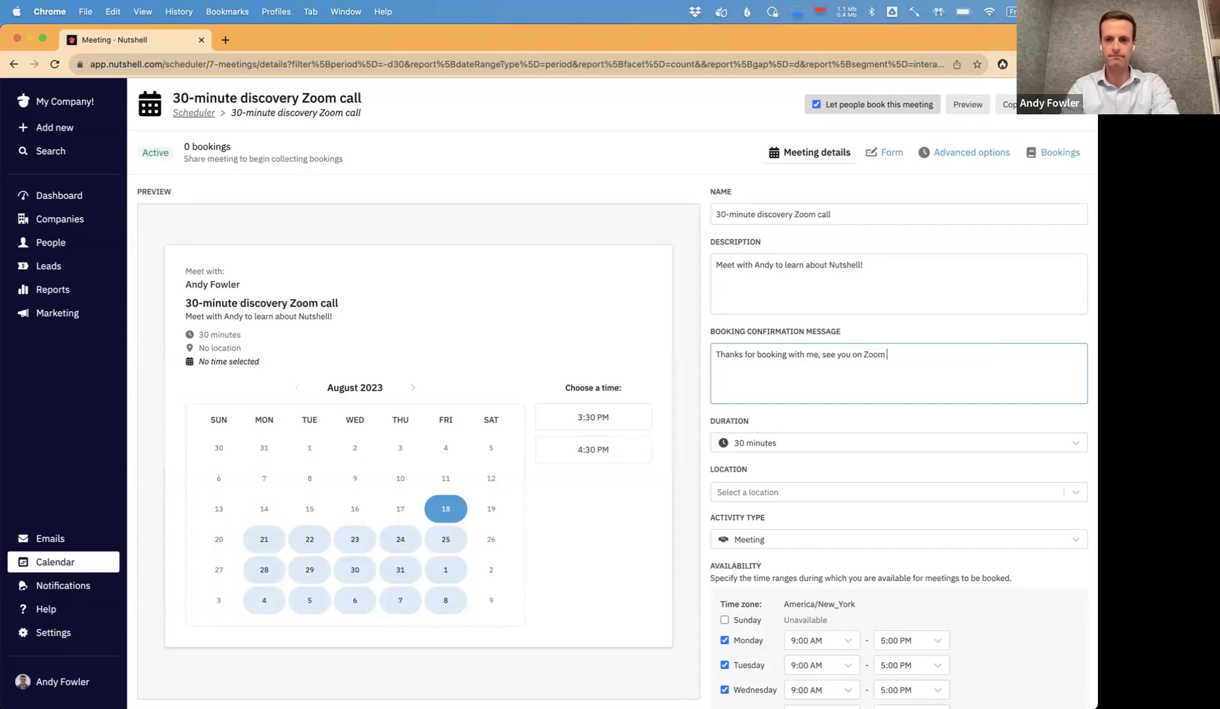
pyautogui.press('BackSpace')
pyautogui.press('BackSpace')
pyautogui.press('BackSpace')
pyautogui.write('oon!')
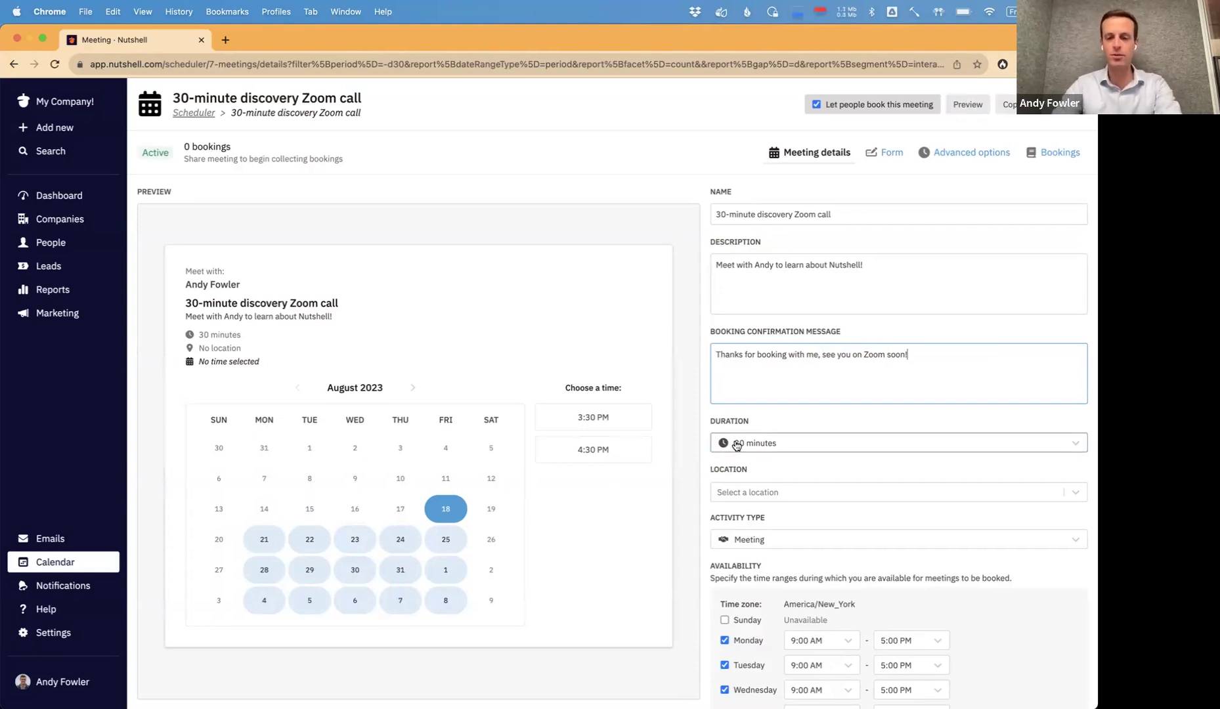
# Set the meeting location to Zoom using the connected account and set the activity type to Discovery Zoom call
pyautogui.scroll(-1, 736, 446)
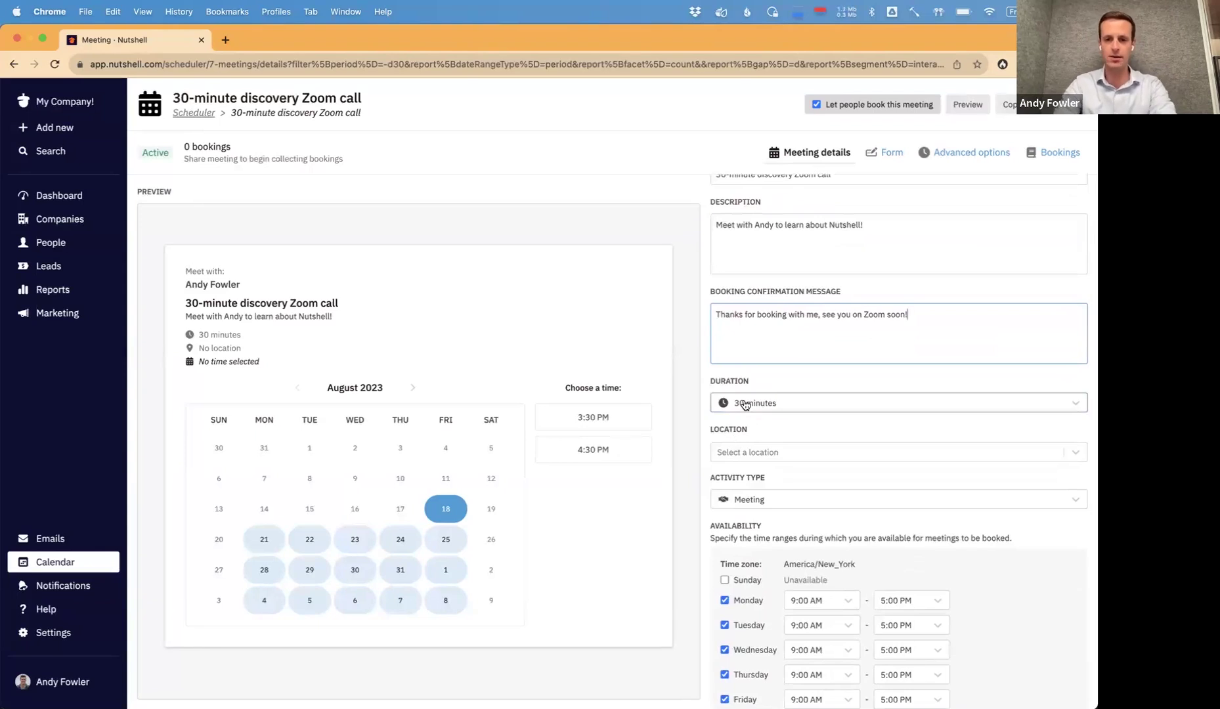
pyautogui.scroll(-1, 745, 404)
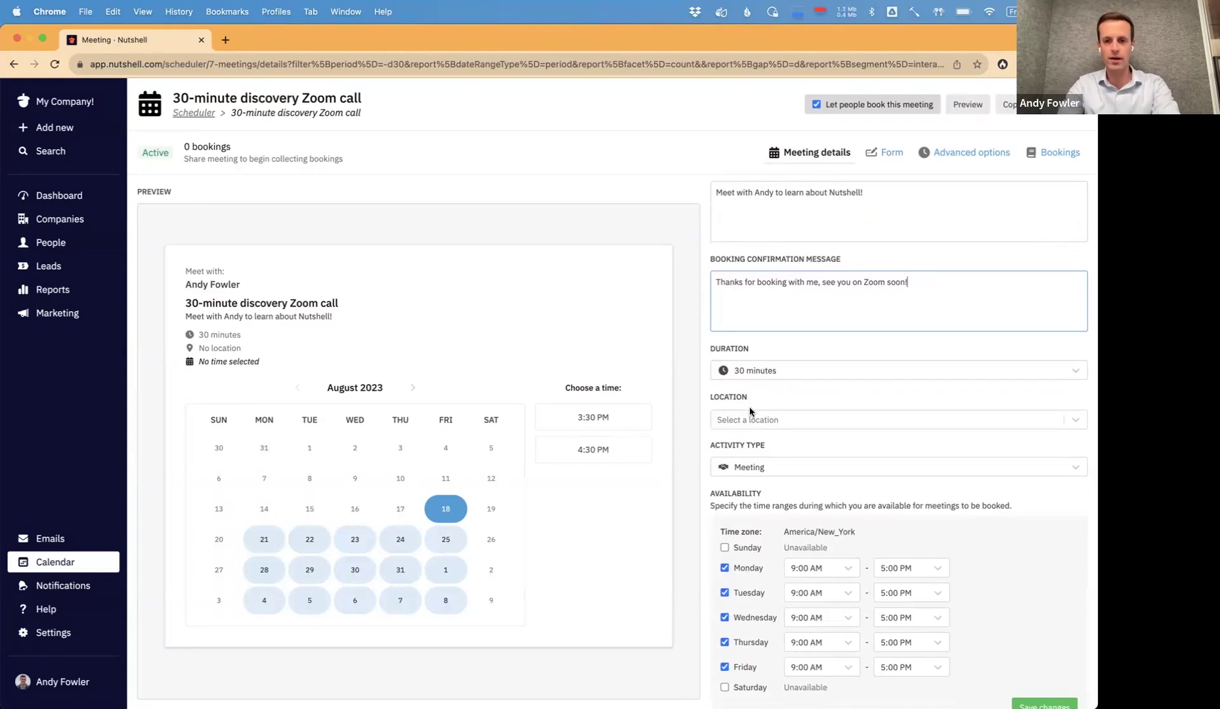
pyautogui.click(772, 424)
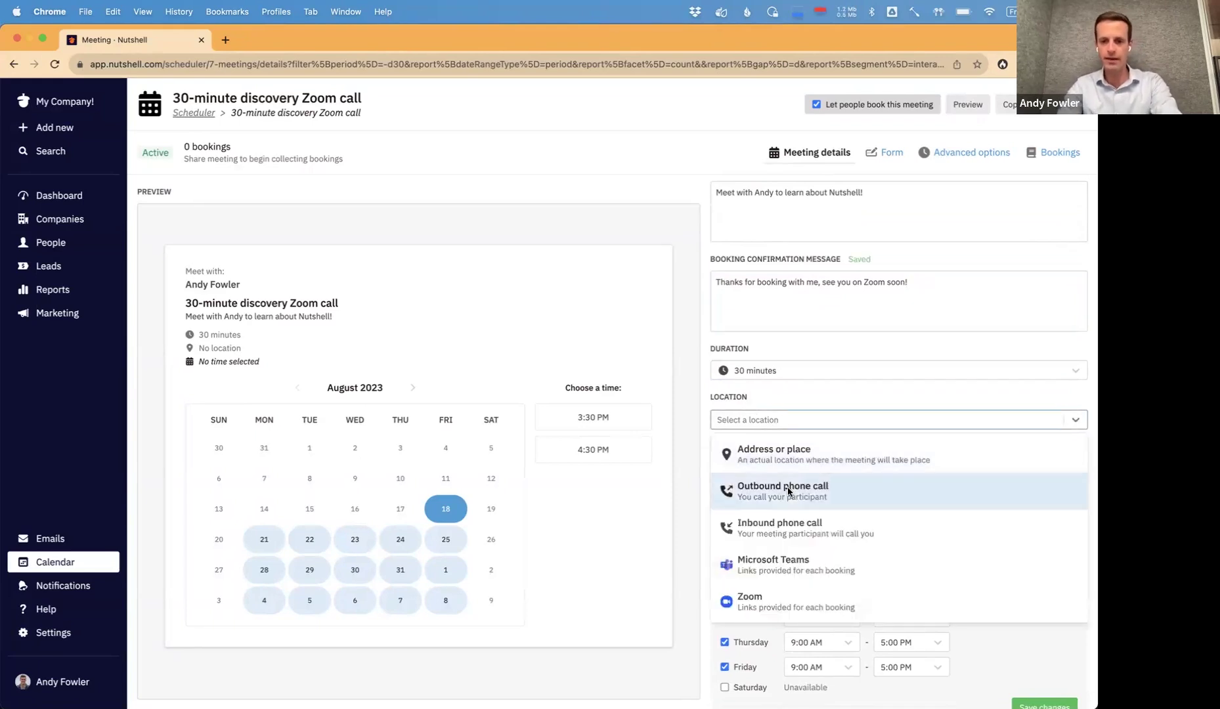
pyautogui.click(781, 602)
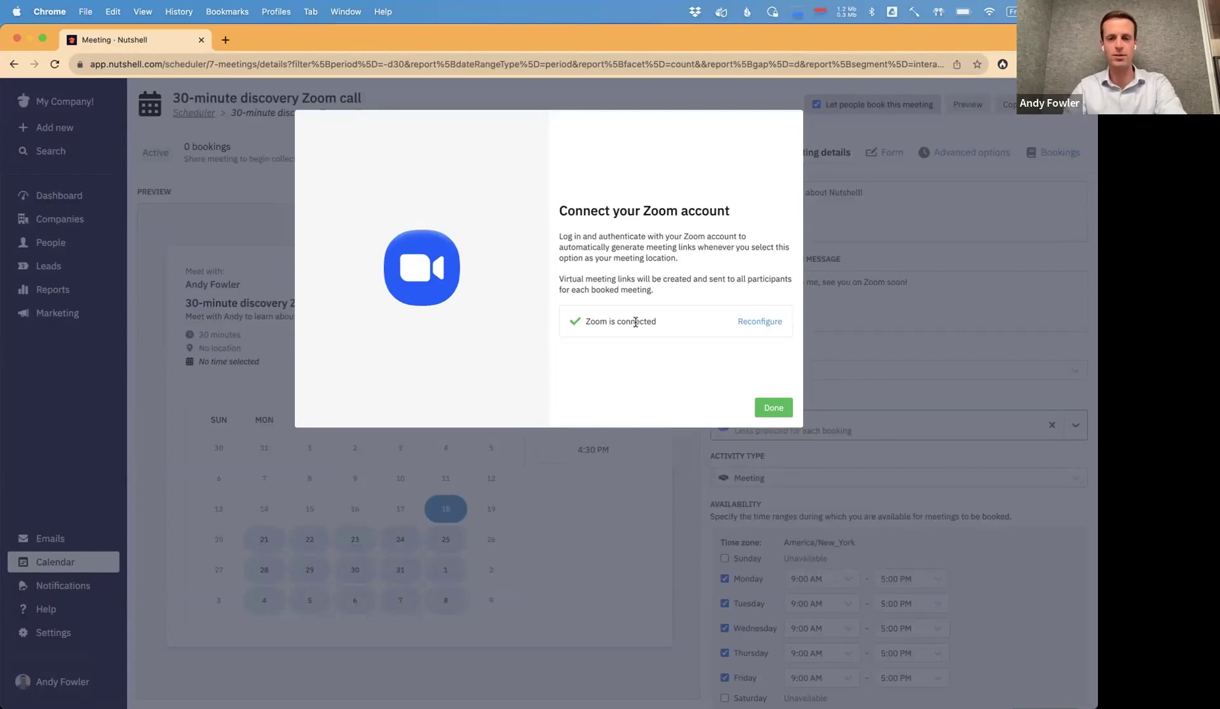
pyautogui.click(770, 409)
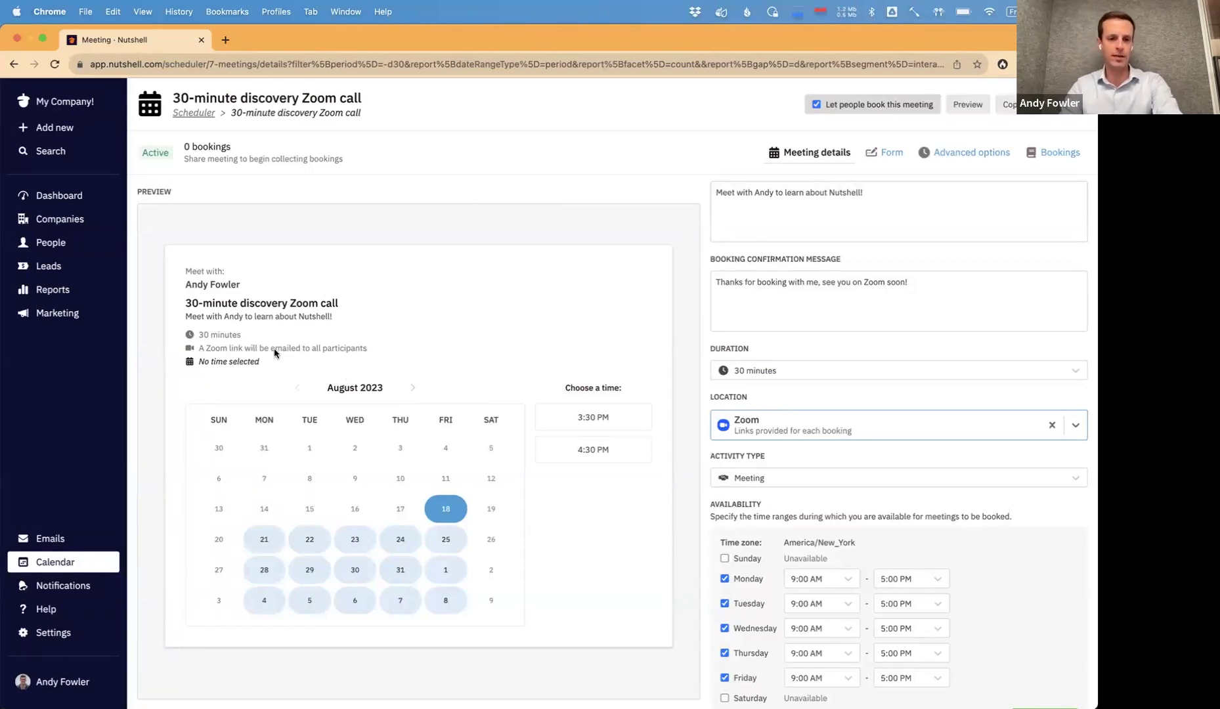
pyautogui.click(790, 484)
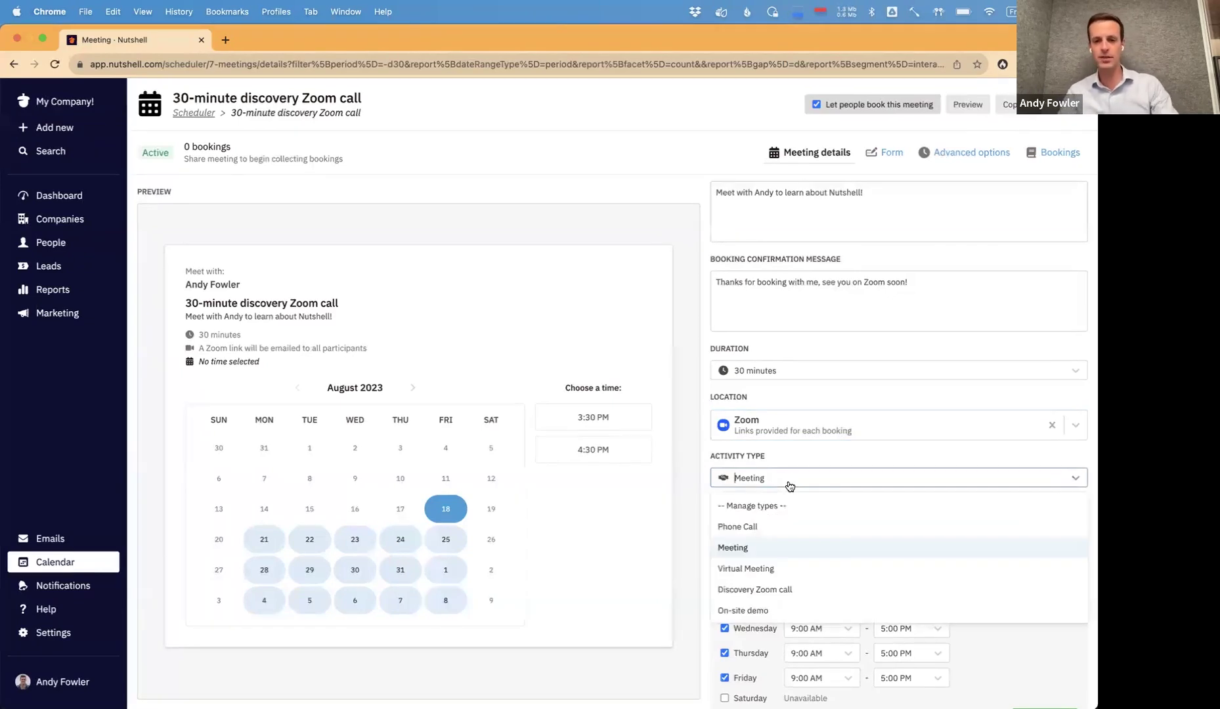
pyautogui.click(792, 591)
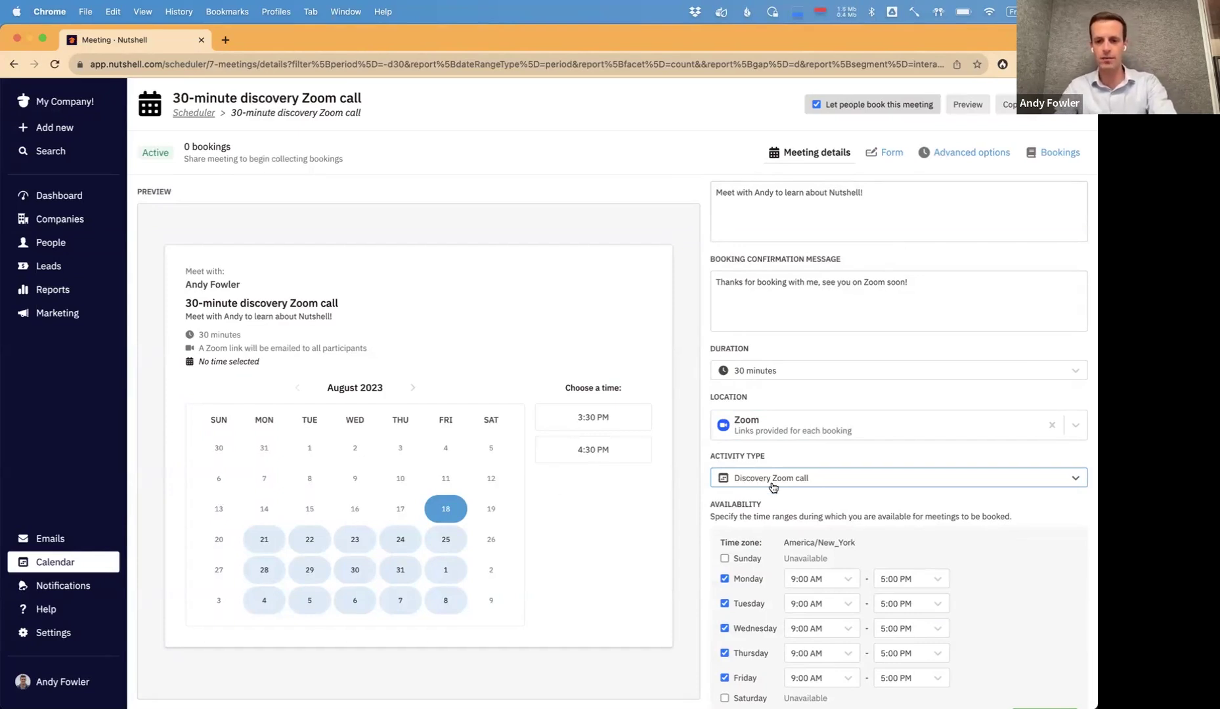
# Make Wednesday unavailable, start Thursday's availability at 10:00 AM, and save the availability changes
pyautogui.scroll(-2, 775, 487)
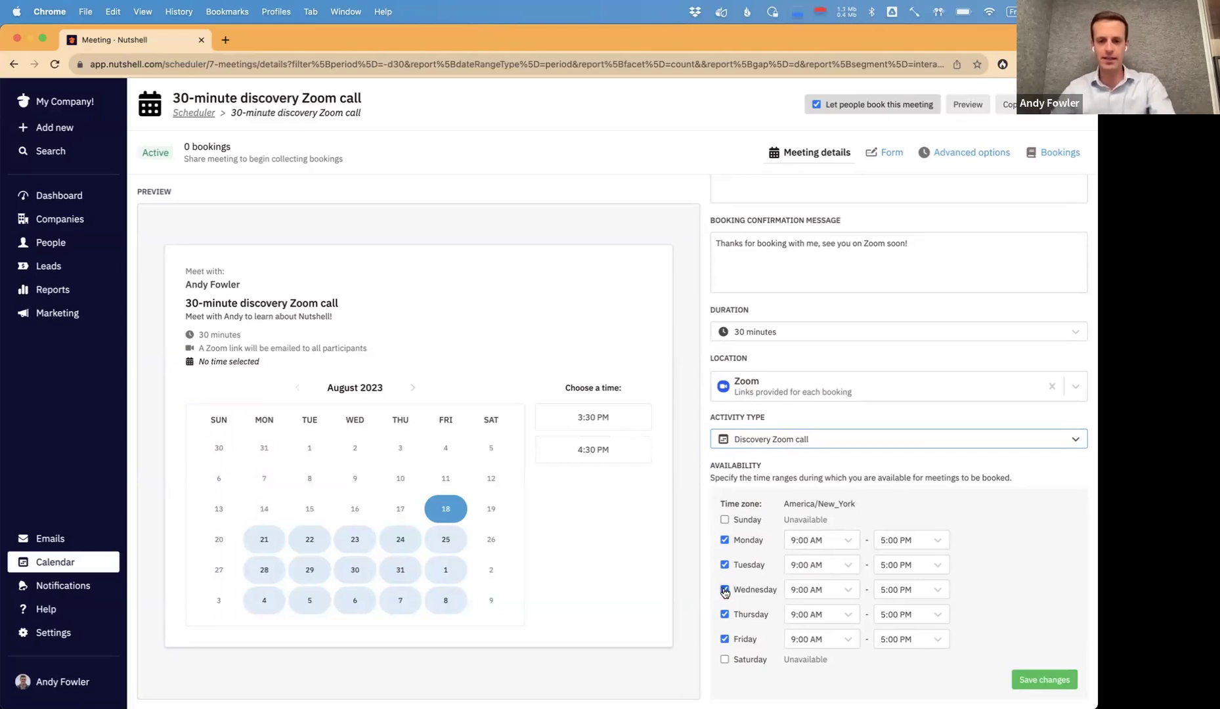
pyautogui.click(724, 590)
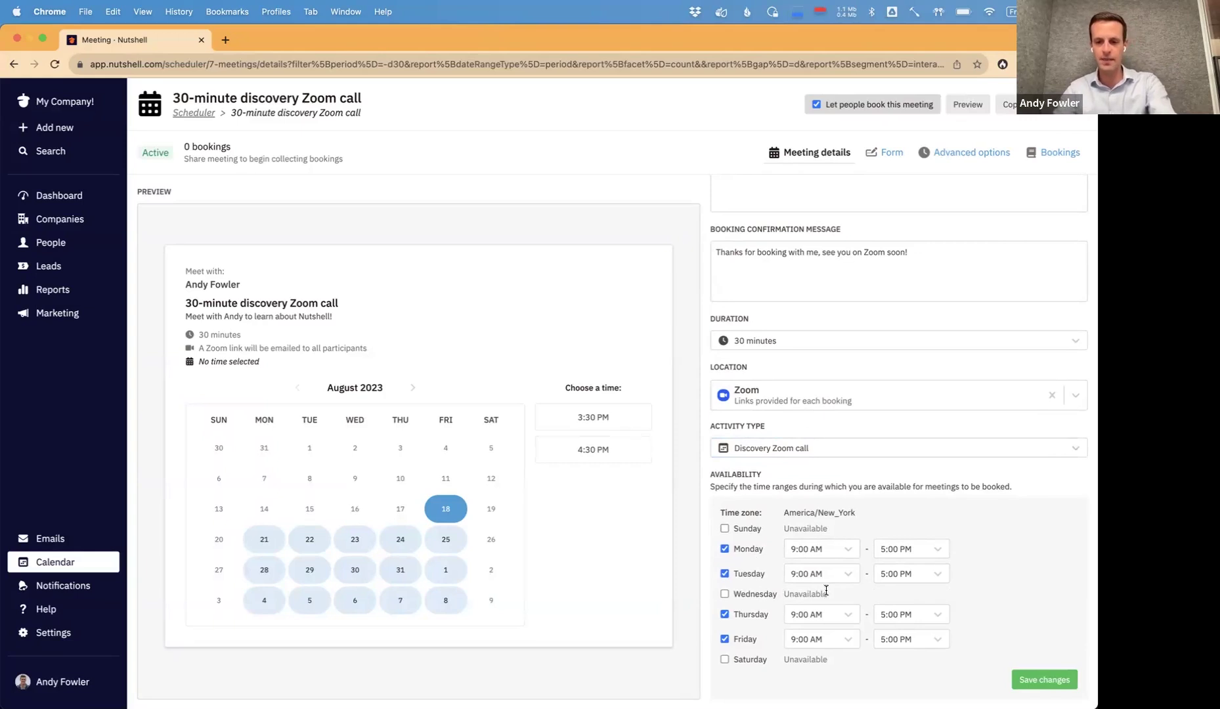
pyautogui.click(848, 615)
pyautogui.scroll(-2, 822, 676)
pyautogui.scroll(-4, 822, 676)
pyautogui.click(823, 680)
pyautogui.click(1025, 681)
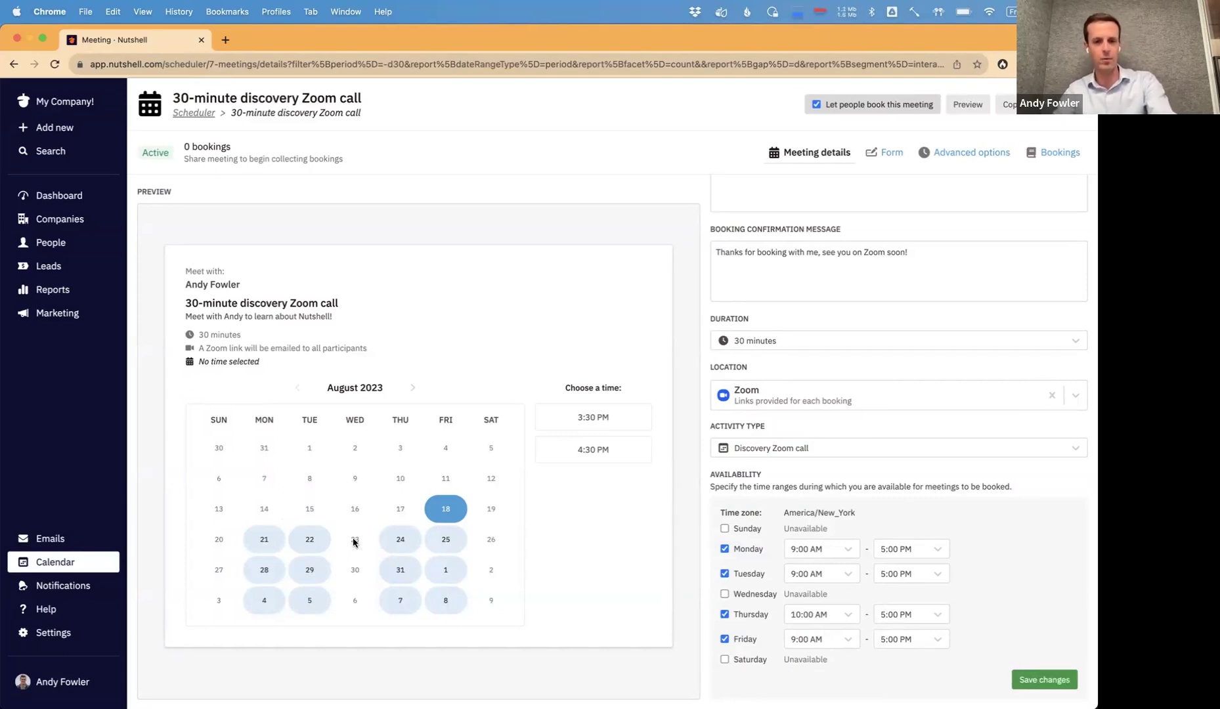
# Add the existing "Mac or PC?" dropdown field to the meeting's booking form and save the form
pyautogui.scroll(3, 748, 419)
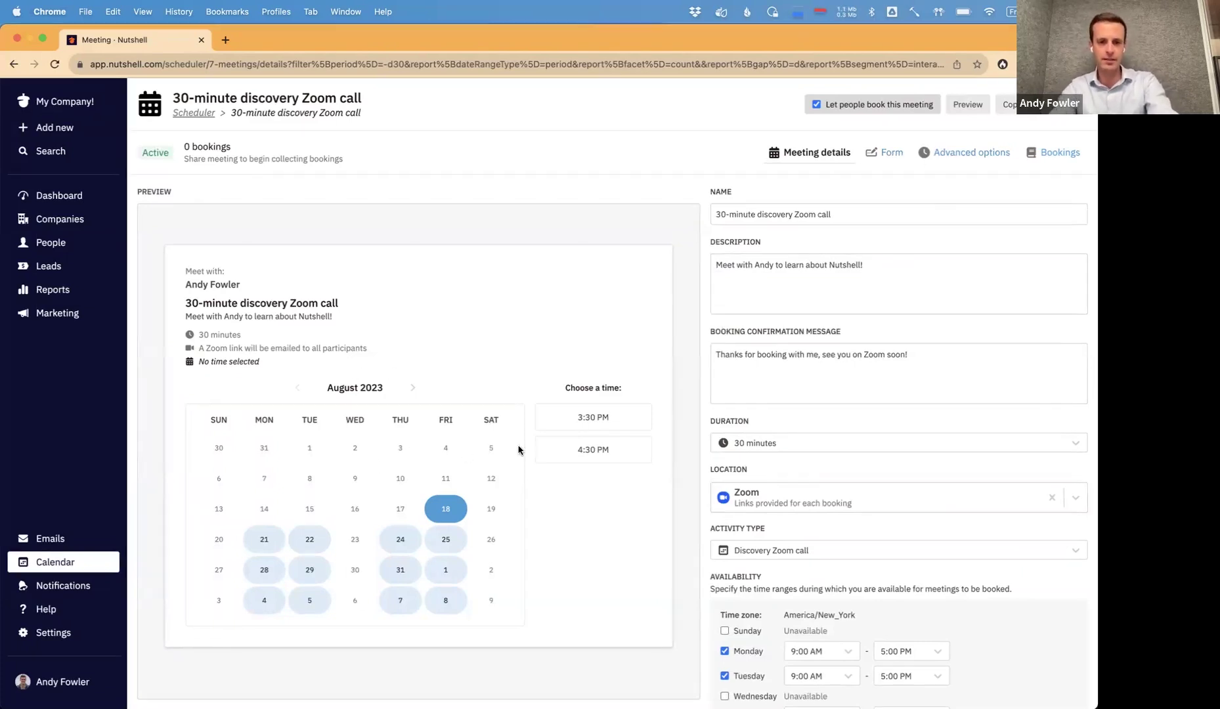
pyautogui.click(882, 159)
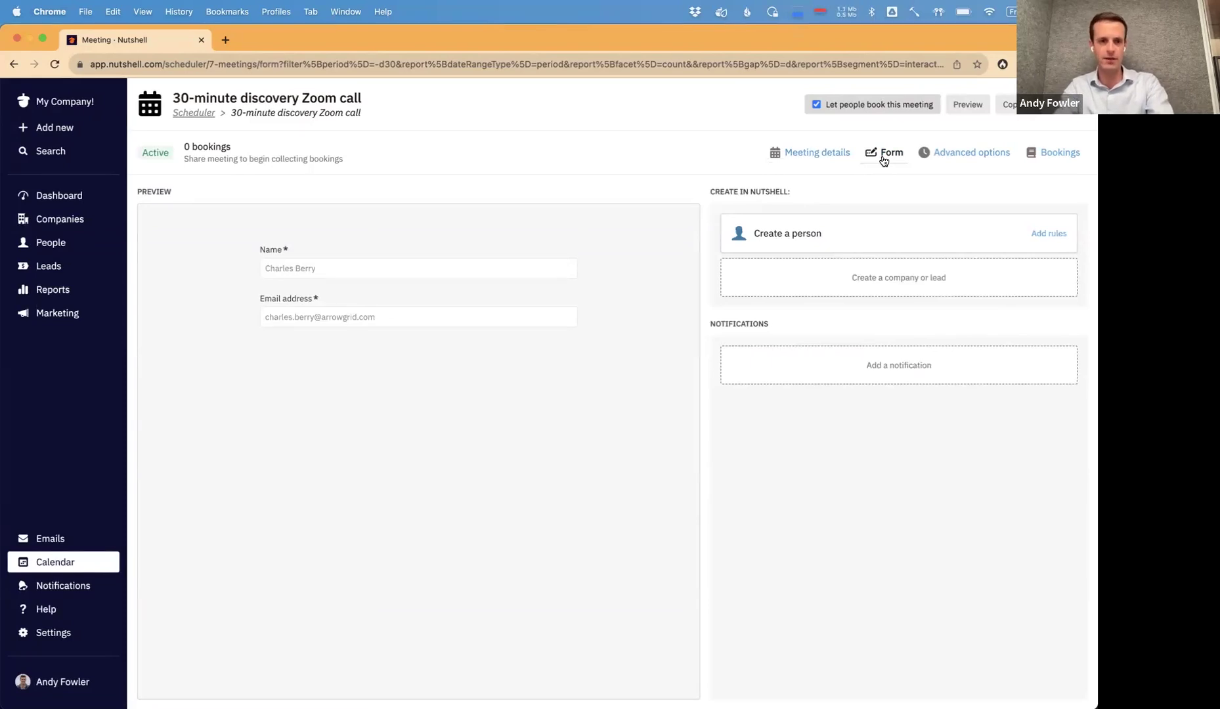
pyautogui.click(364, 310)
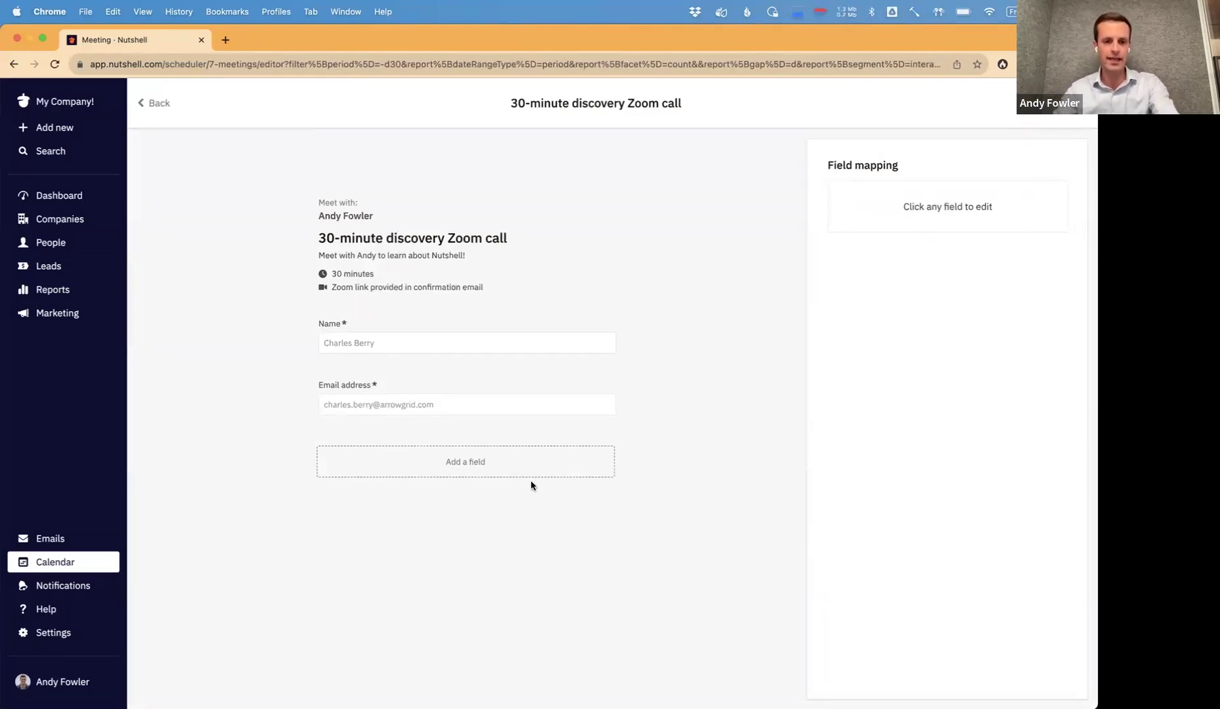
pyautogui.click(506, 460)
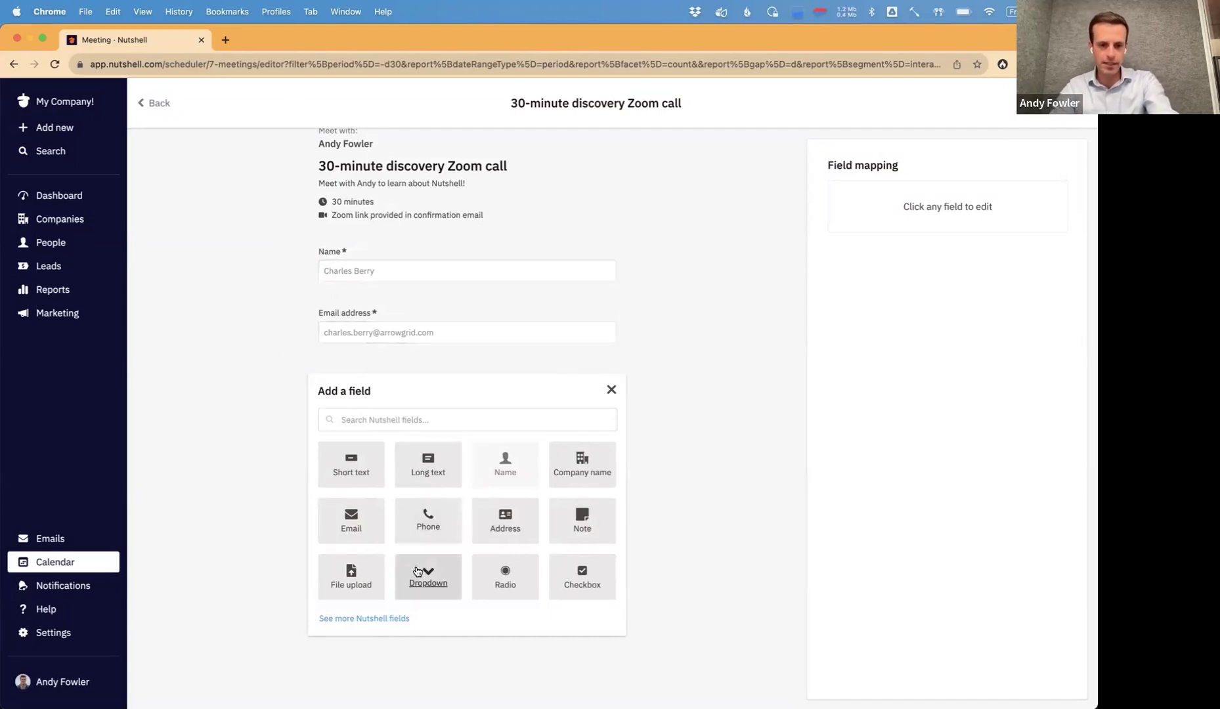
pyautogui.click(415, 572)
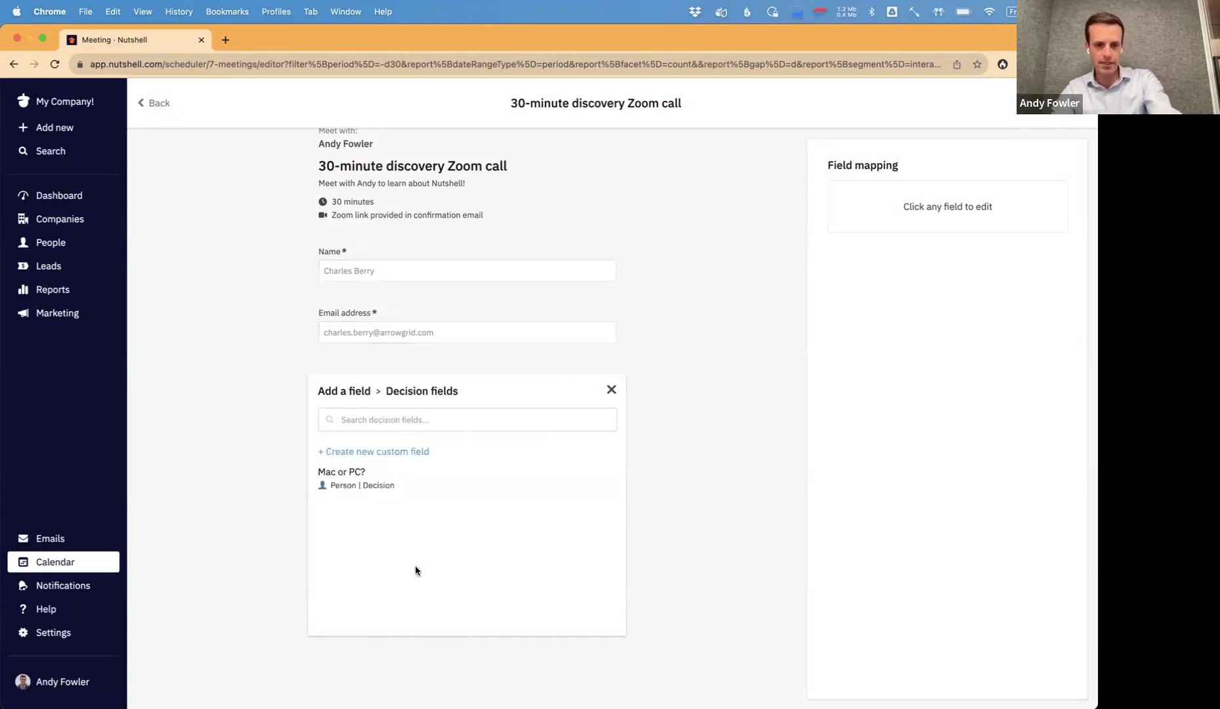
pyautogui.click(364, 475)
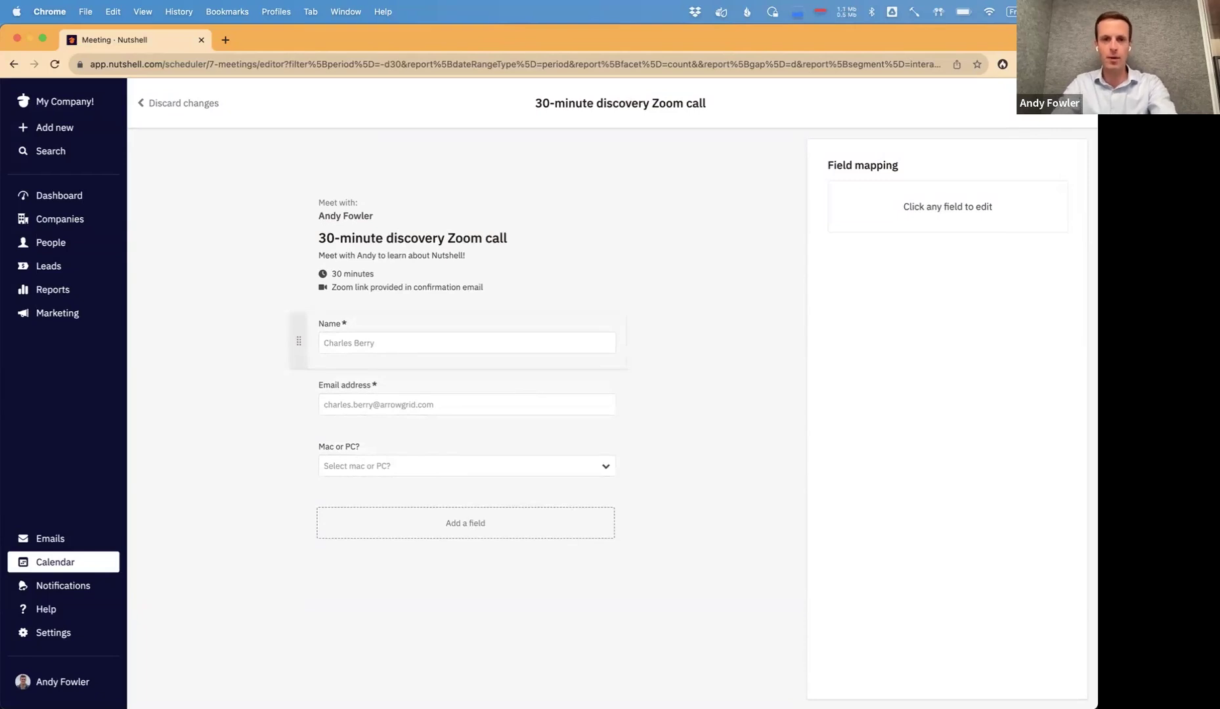
pyautogui.click(1060, 103)
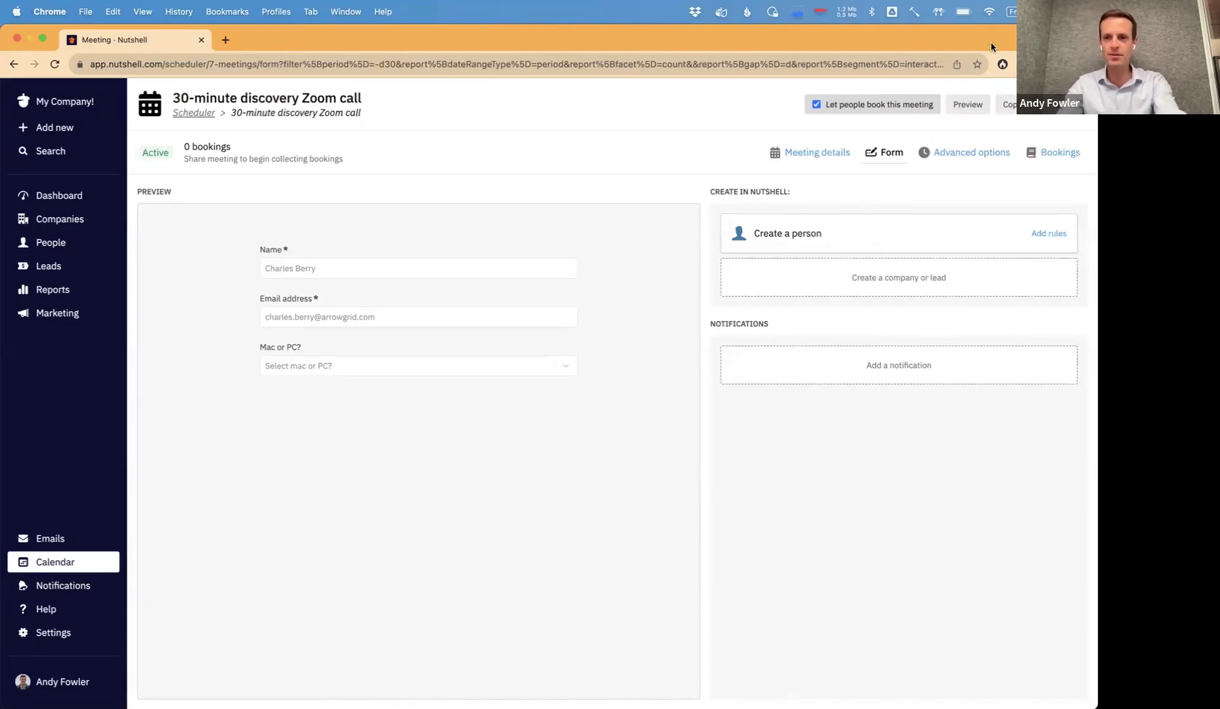
# Open the meeting's advanced options and review the available start time increments
pyautogui.click(941, 154)
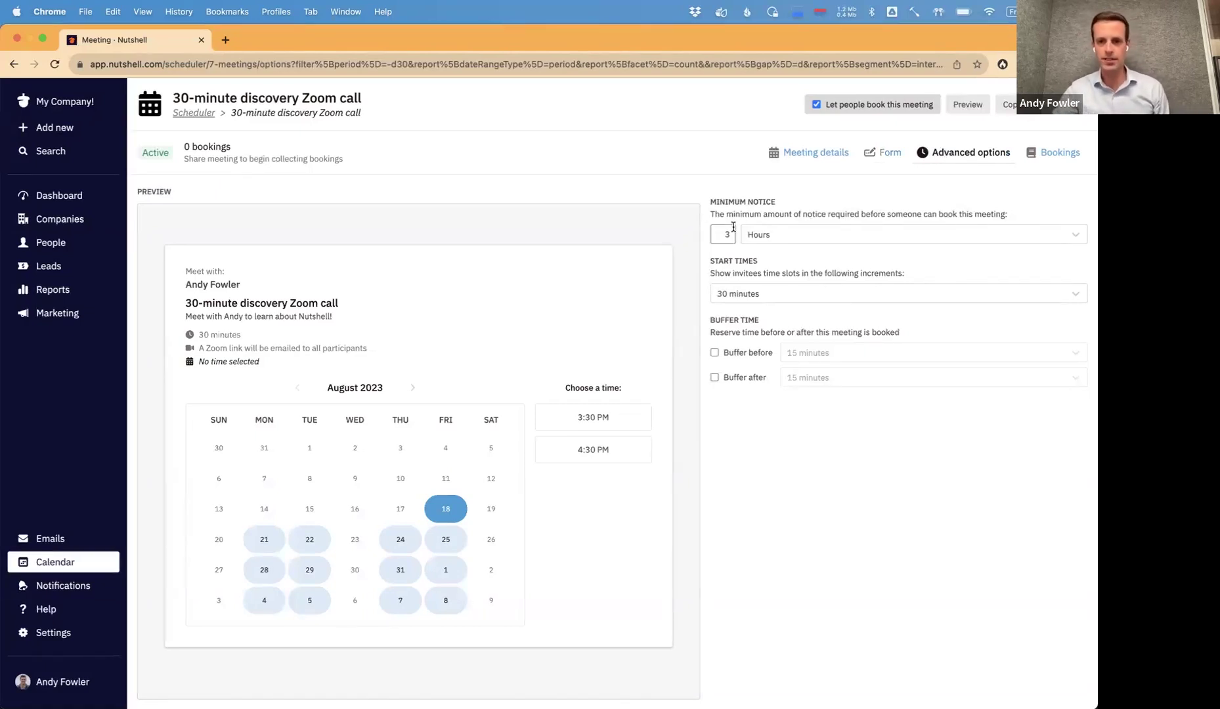
pyautogui.click(757, 289)
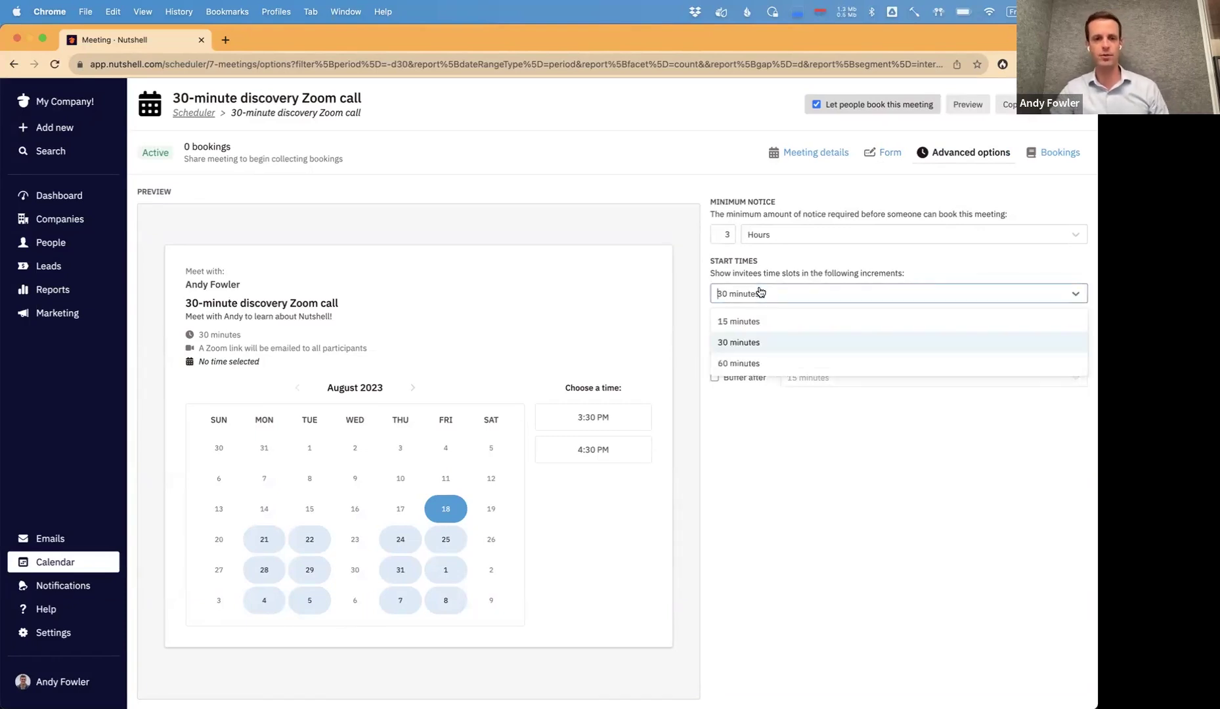
pyautogui.click(759, 292)
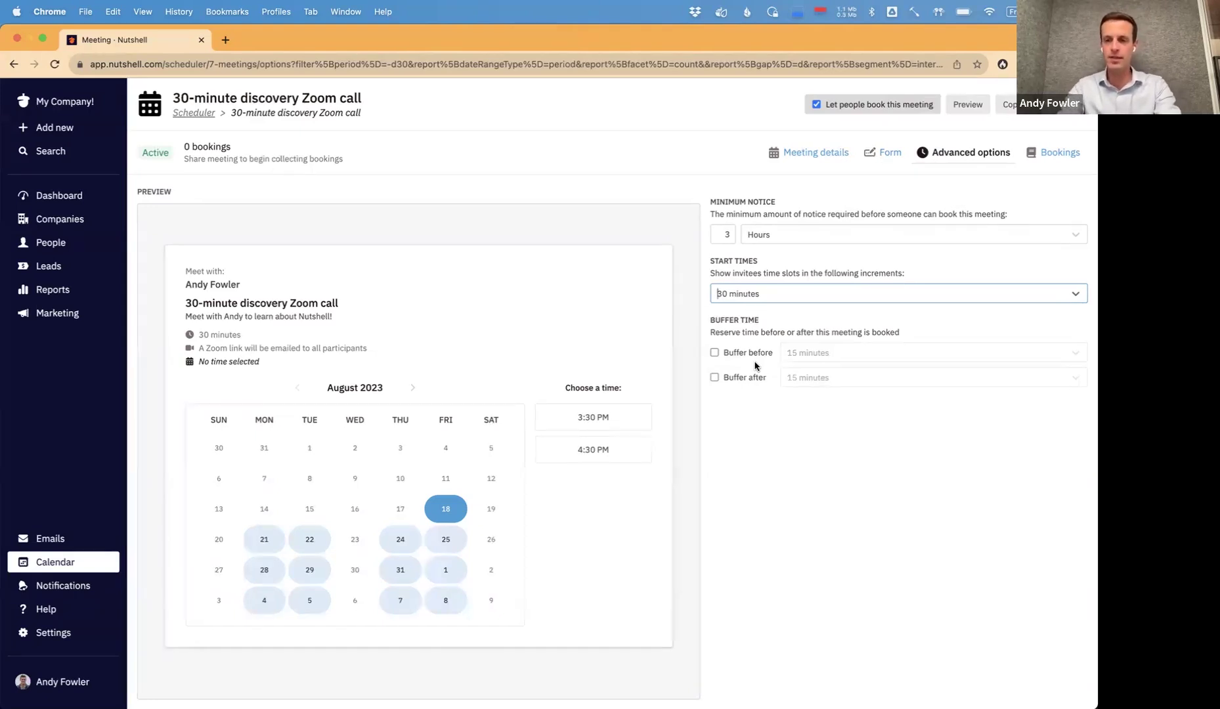
# Copy the meeting link from the meeting's sharing options and open it in a new incognito window
pyautogui.click(1057, 107)
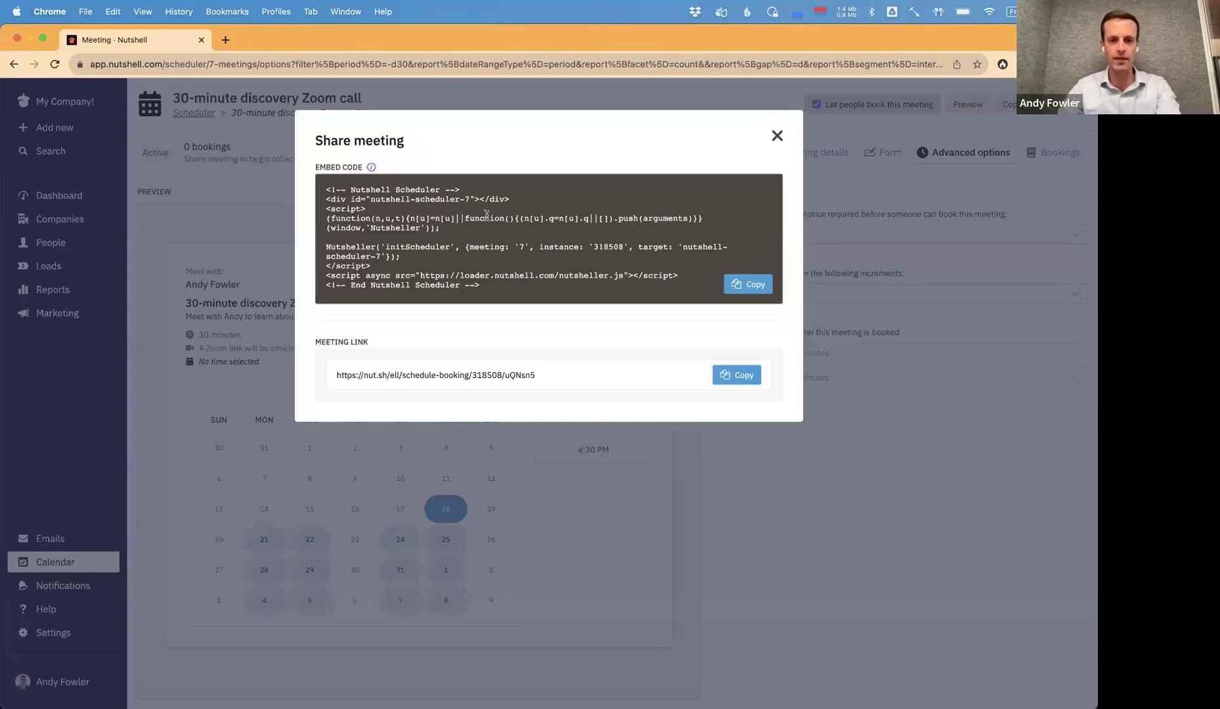
pyautogui.click(727, 384)
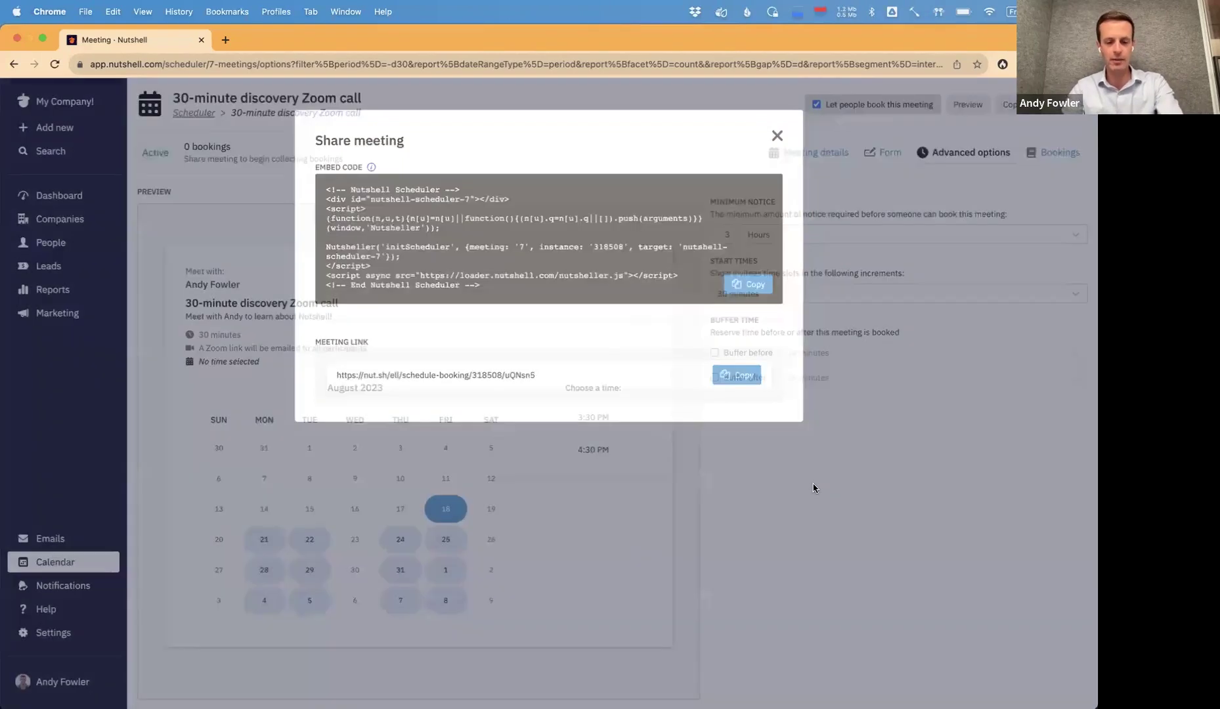
pyautogui.click(815, 488)
pyautogui.press('super+shift+n')
pyautogui.press('super+v')
pyautogui.press('Return')
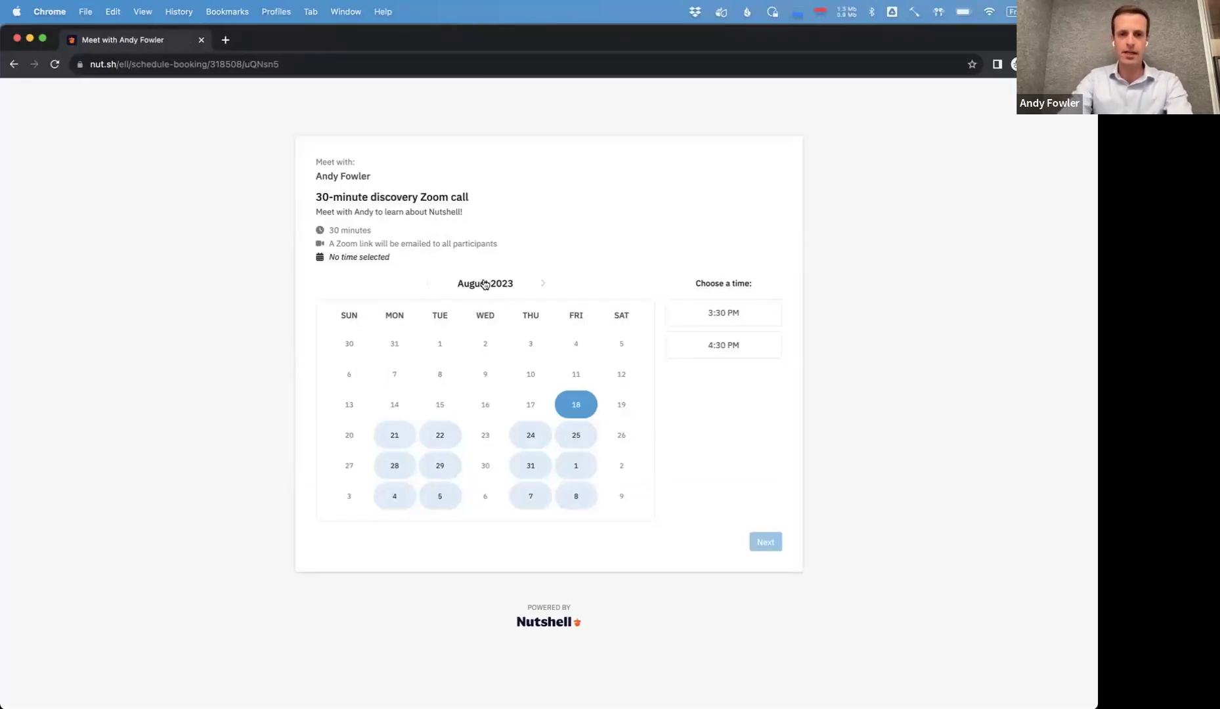
# Choose the 4:30 PM slot on August 18, 2023 and enter the invitee's name and email address in the booking form
pyautogui.click(693, 352)
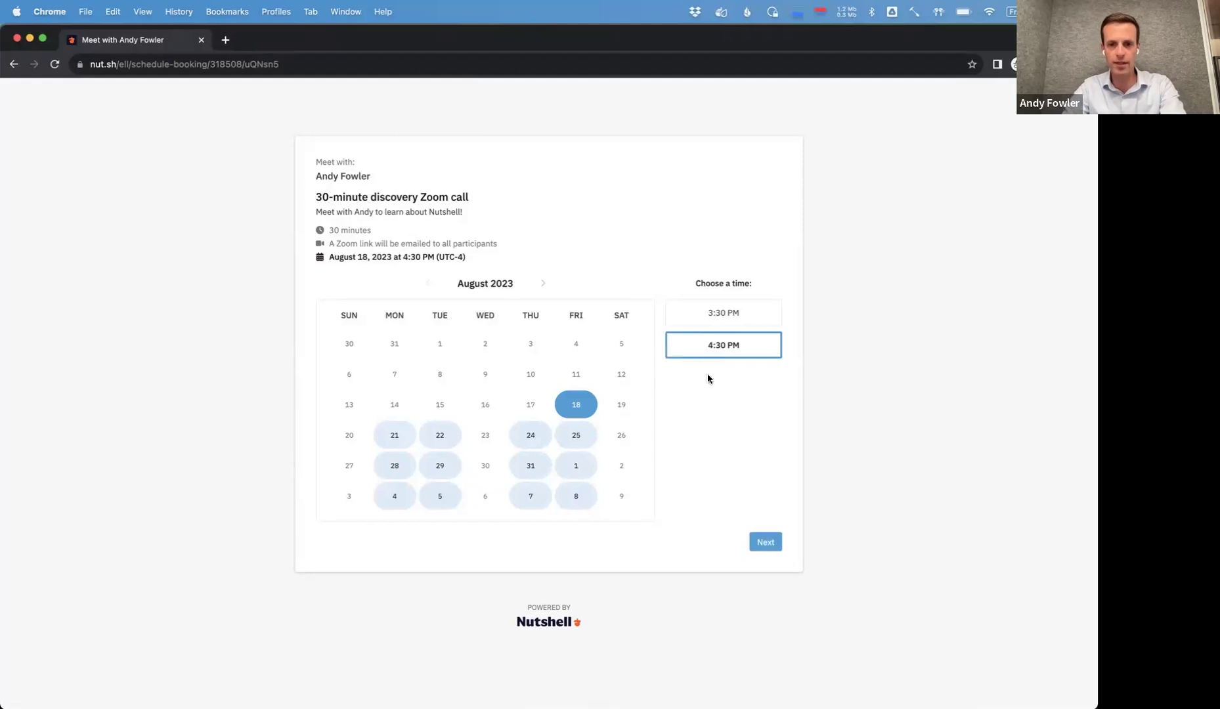
pyautogui.click(759, 542)
pyautogui.click(475, 312)
pyautogui.write('N')
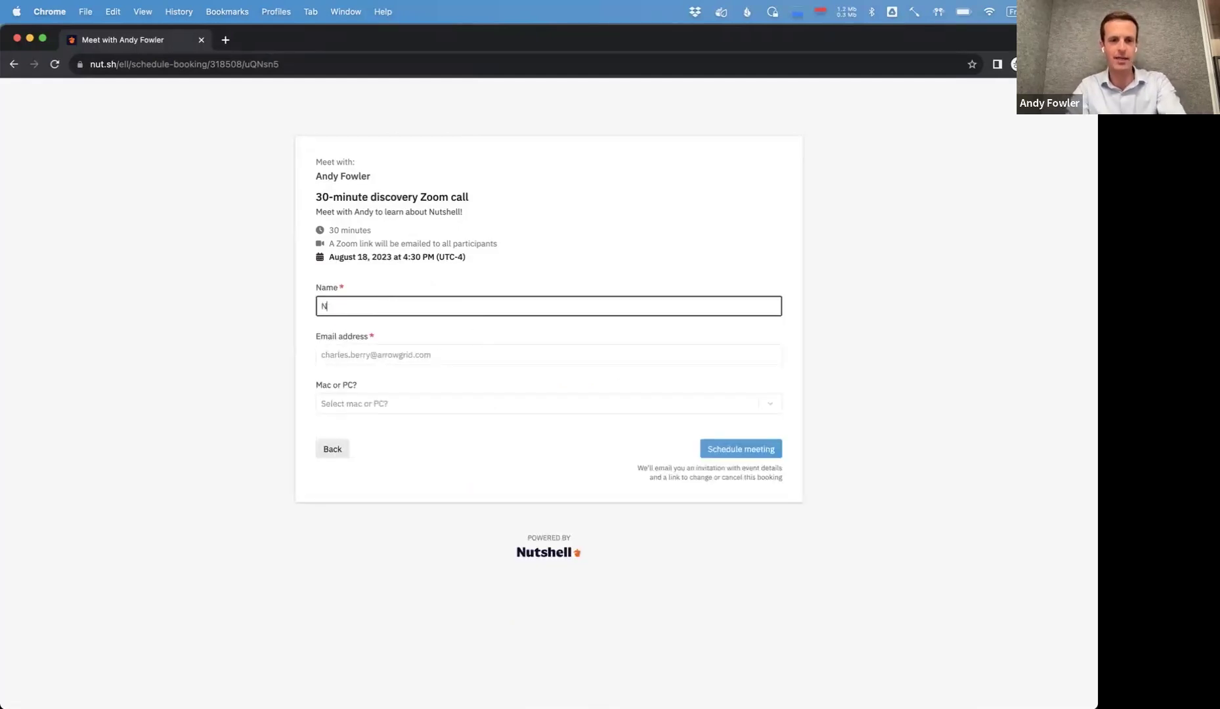
pyautogui.write('eil Armstrong')
pyautogui.press('Tab')
pyautogui.write('neil@example.com')
pyautogui.press('Tab')
# Answer the "Mac or PC?" question with Mac, schedule the meeting, and close the booking page
pyautogui.click(426, 406)
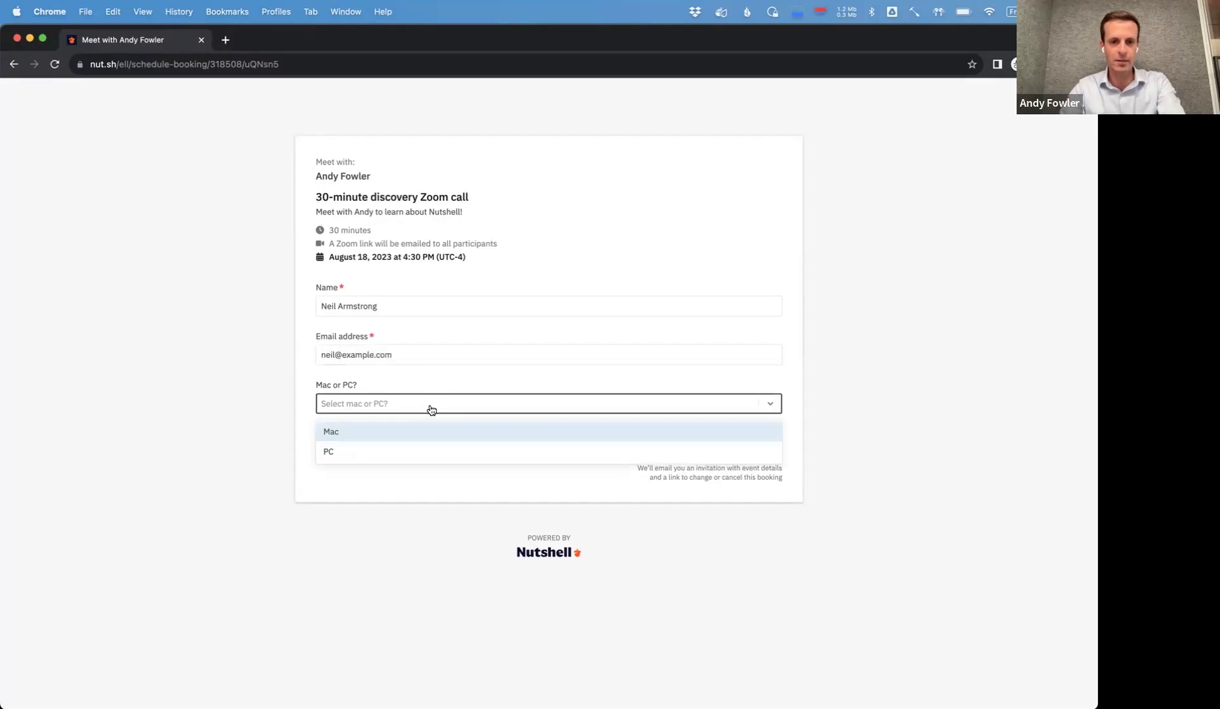
pyautogui.click(411, 432)
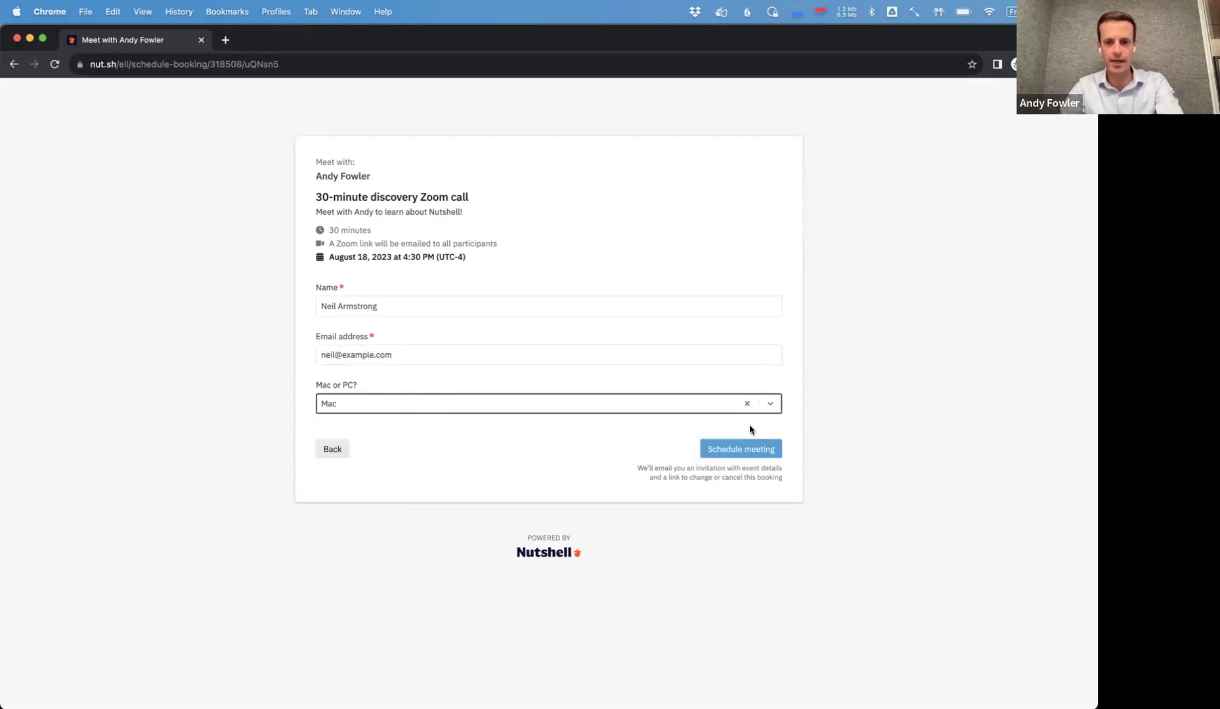
pyautogui.click(738, 445)
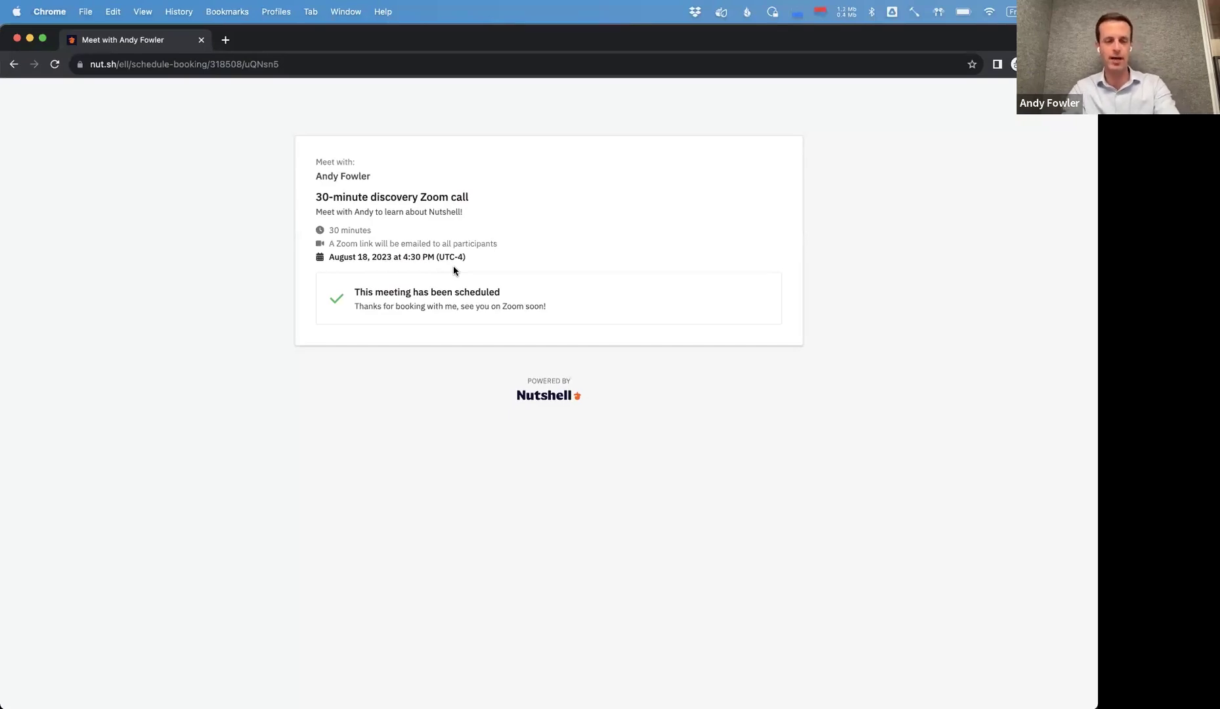
pyautogui.press('super+w')
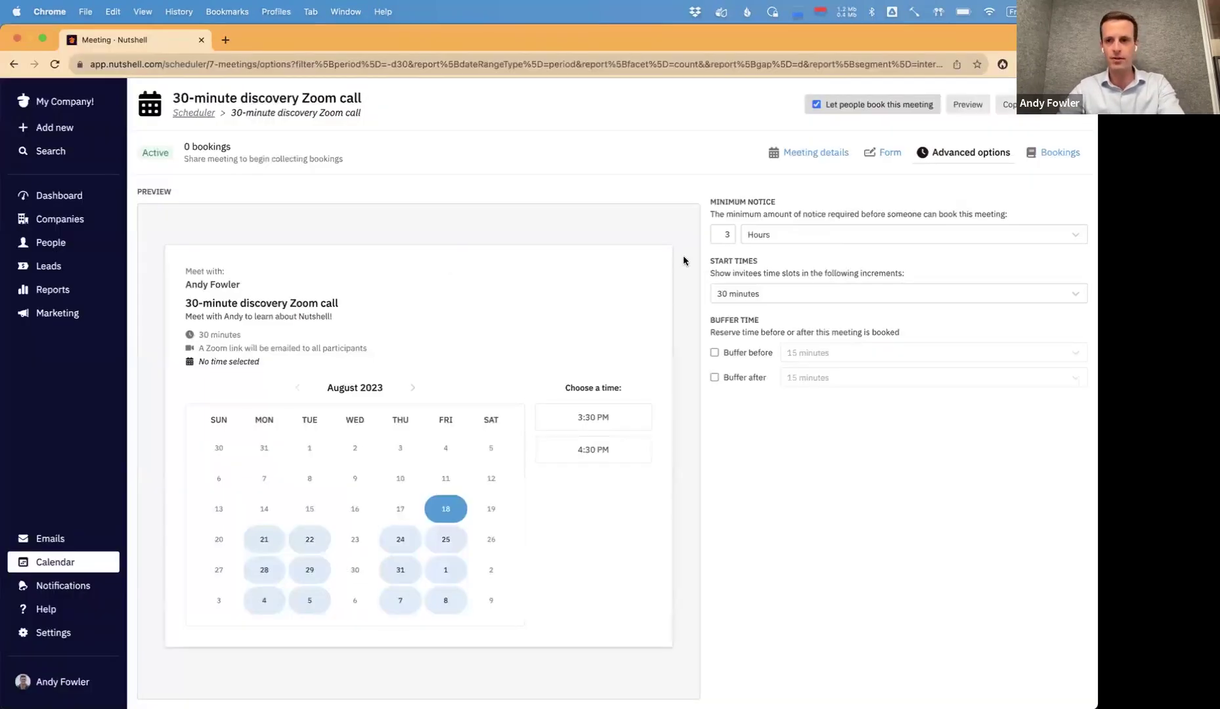
# Review the new booking's activity details in the meeting's bookings, then return to the meeting details
pyautogui.click(1055, 150)
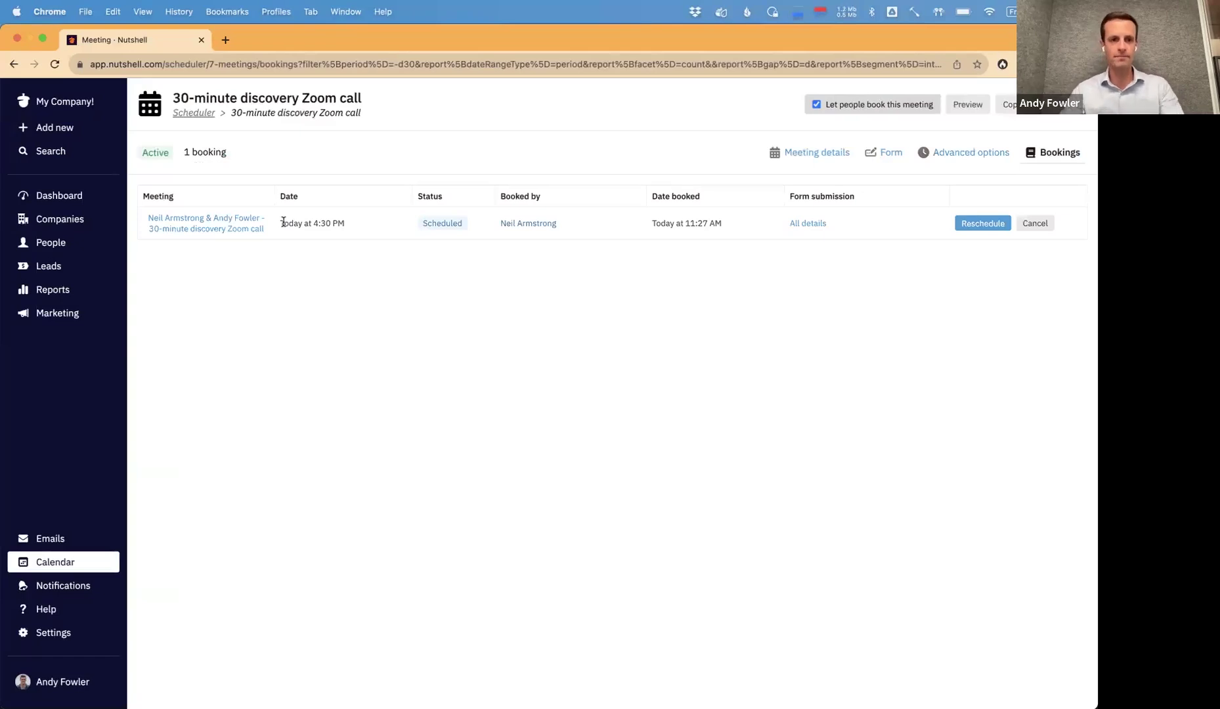
pyautogui.click(205, 222)
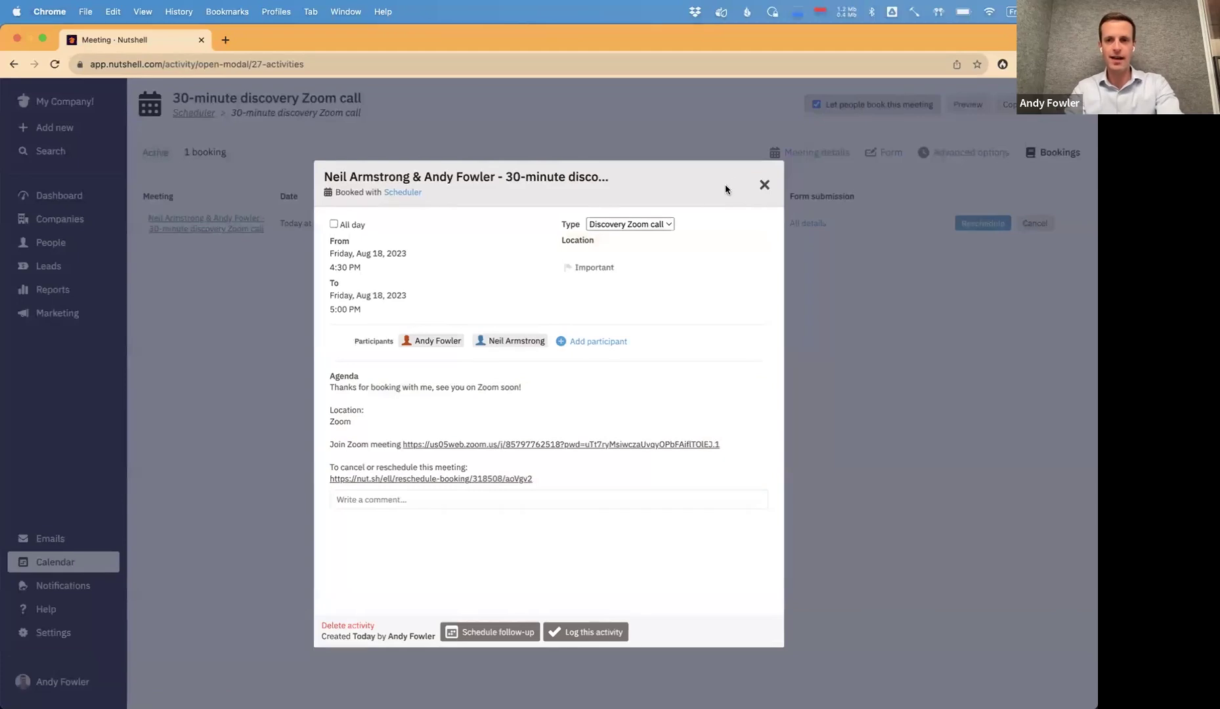
pyautogui.click(765, 184)
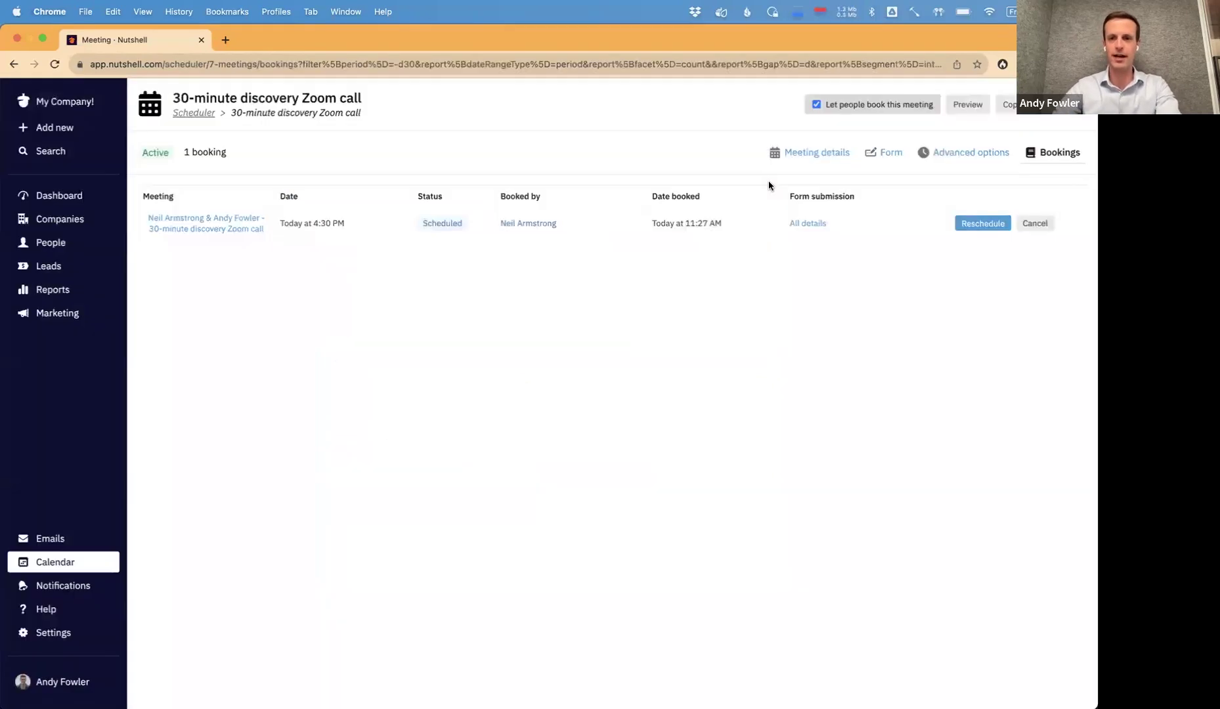
pyautogui.click(836, 154)
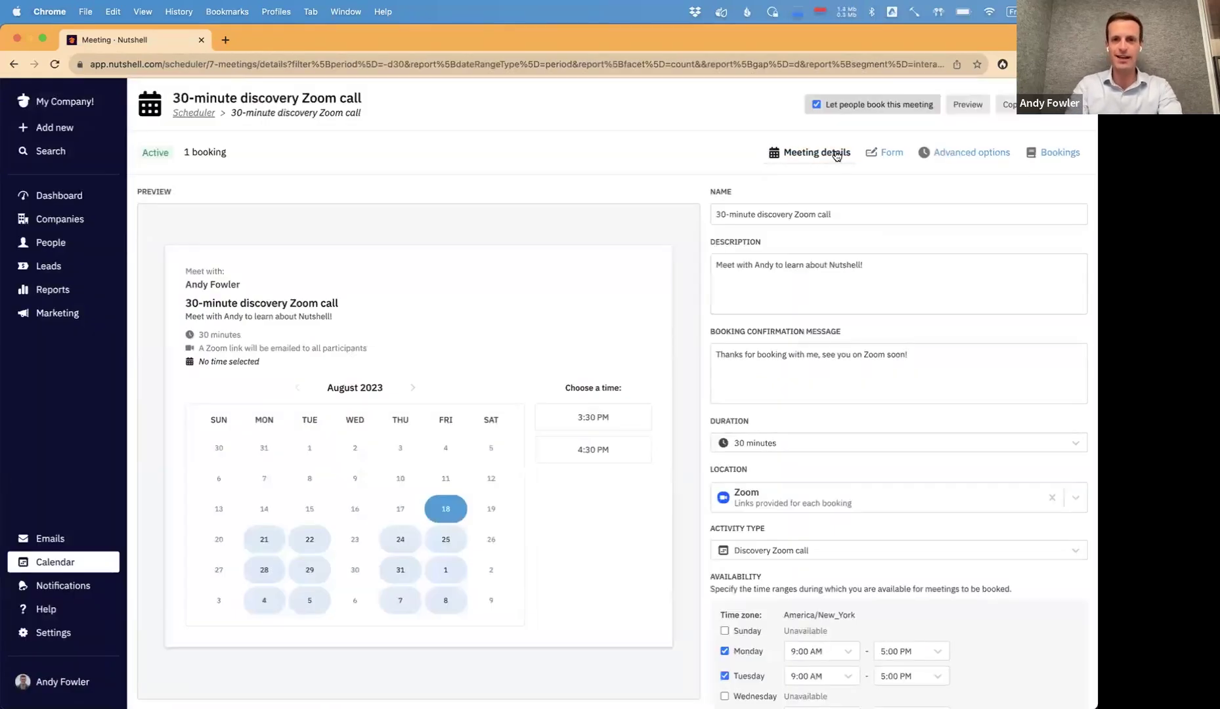